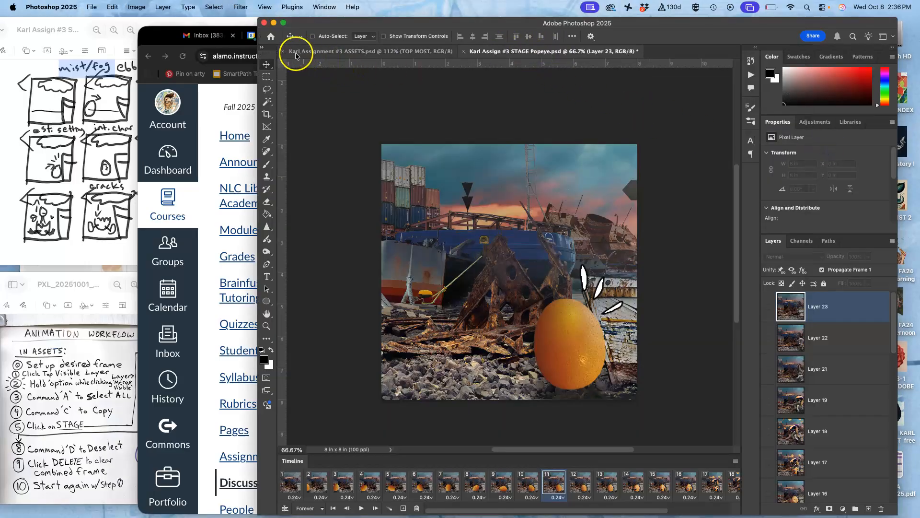
- Save the Assignment #3 STAGE Popeye document and close the Assignment #3 ASSETS document
left_click(91, 7)
left_click(99, 105)
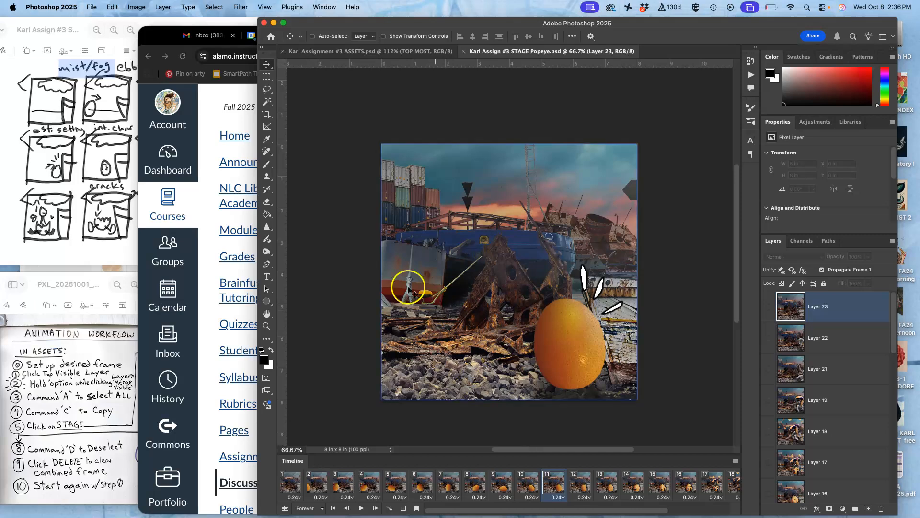
left_click(352, 51)
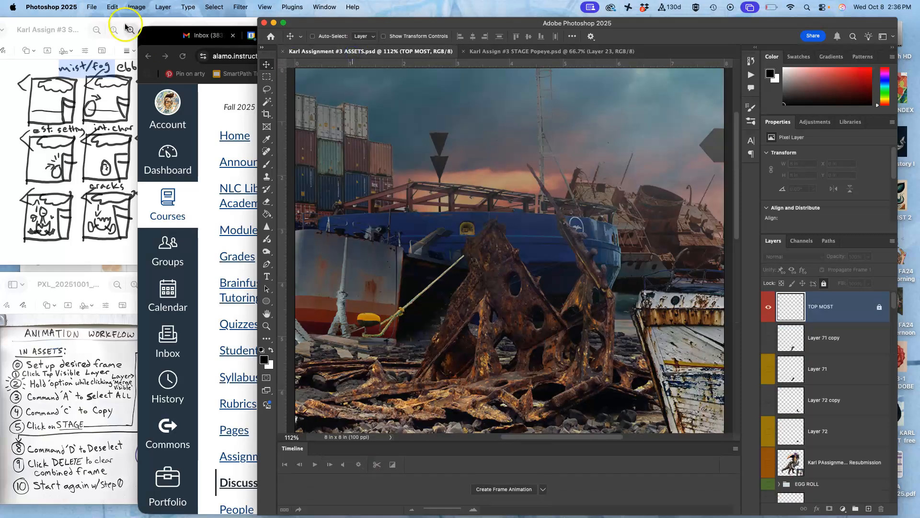
left_click(91, 7)
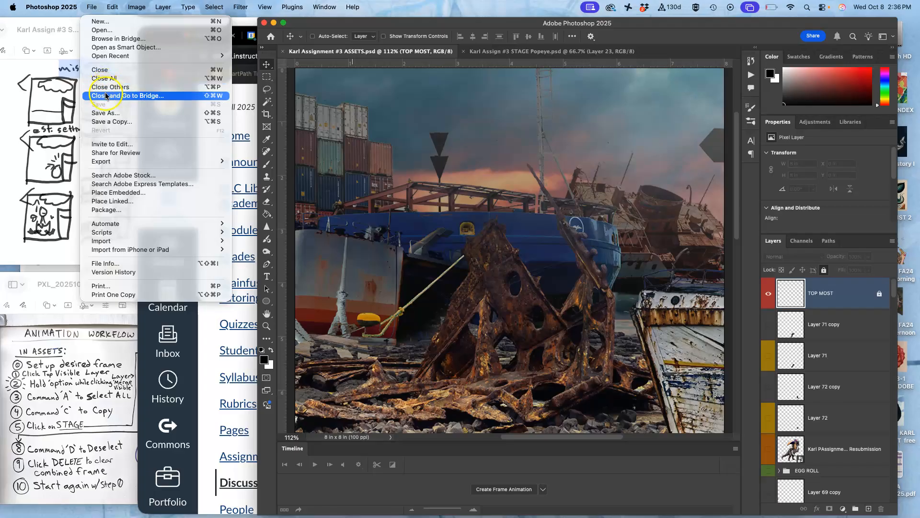
left_click(365, 117)
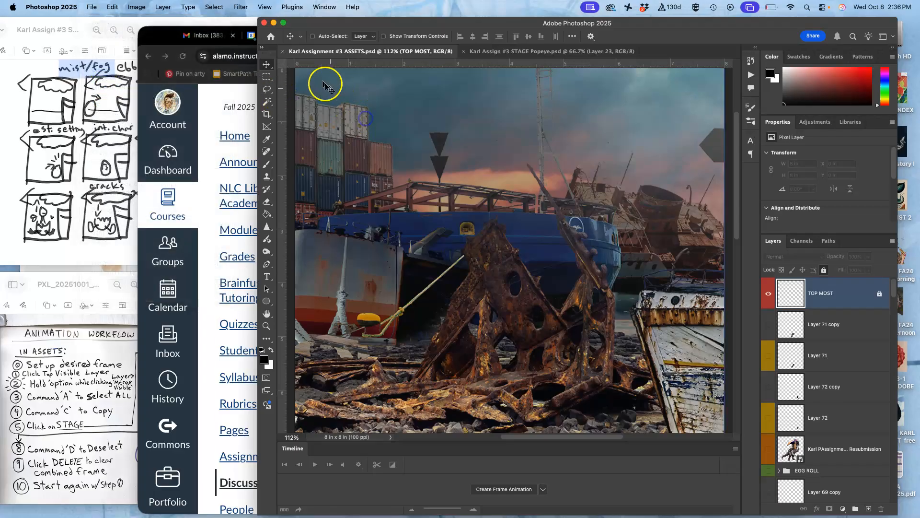
left_click(283, 51)
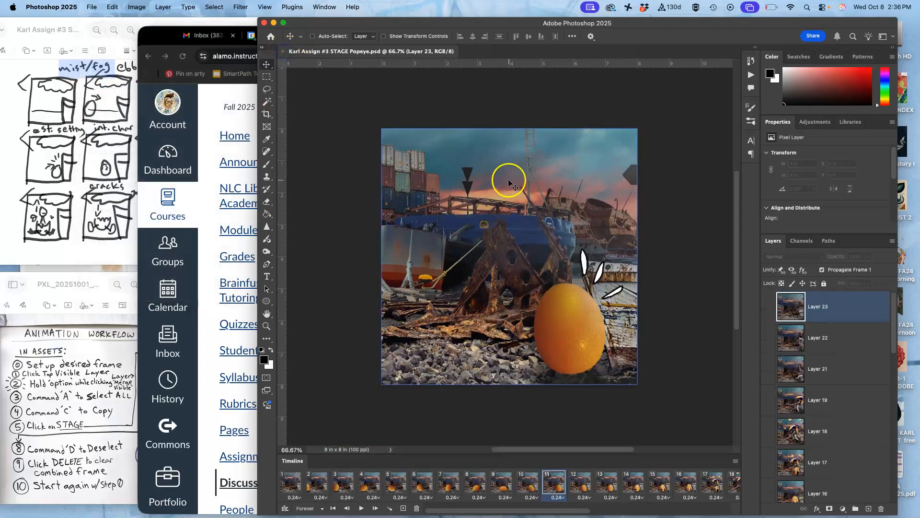
left_click(539, 259)
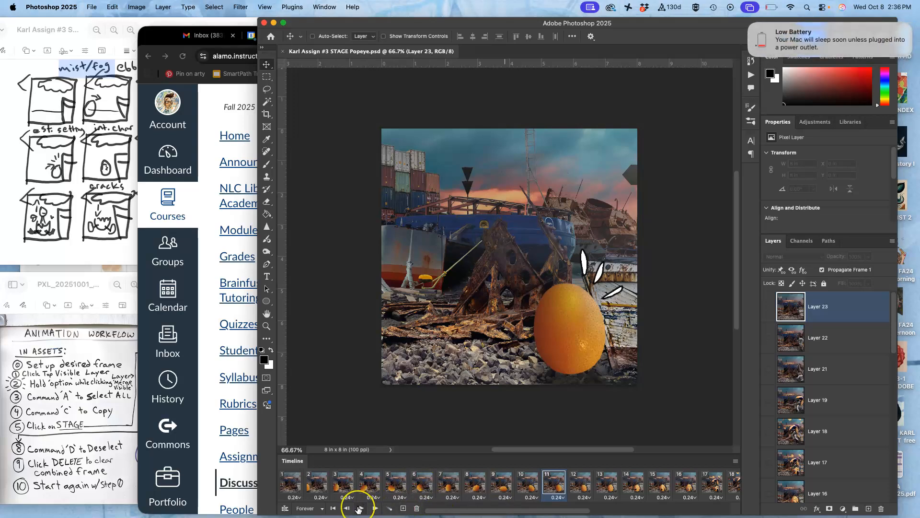
left_click(770, 7)
left_click(772, 8)
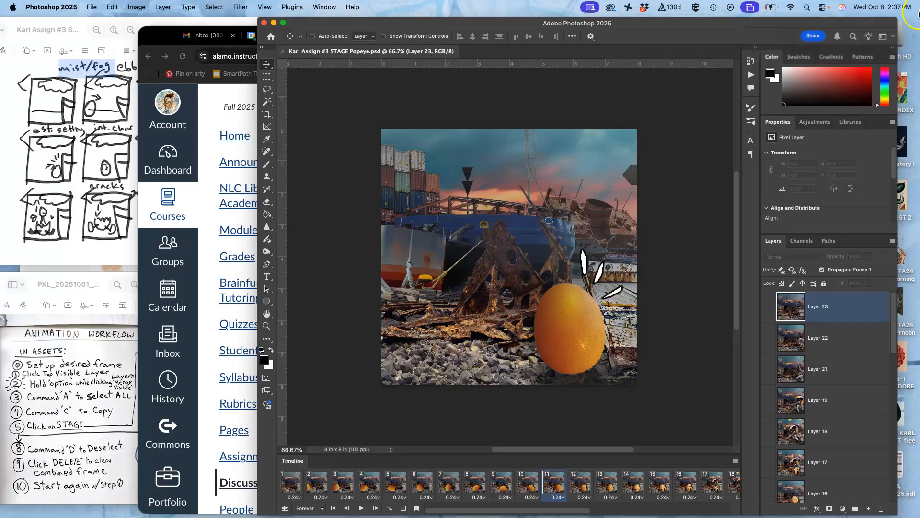
- Play the frame animation briefly, and delete every timeline frame except frame 1
left_click(363, 508)
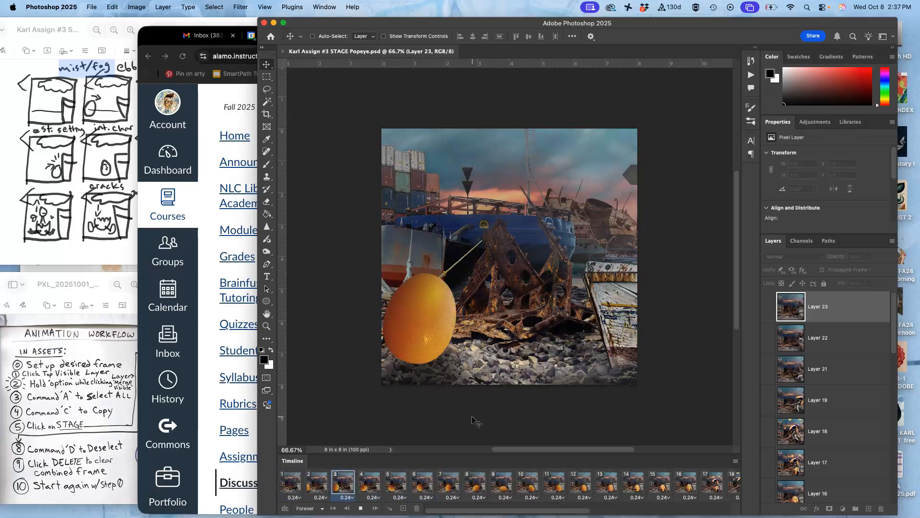
left_click(361, 509)
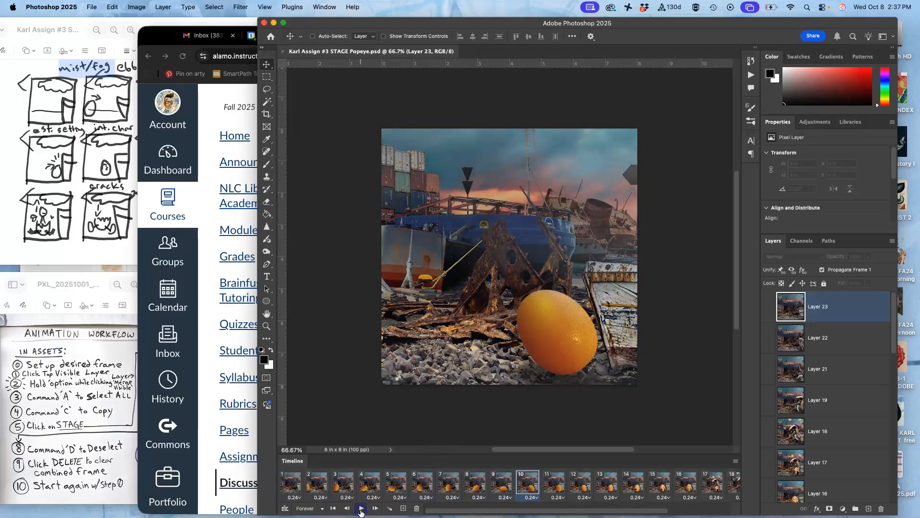
left_click(290, 485)
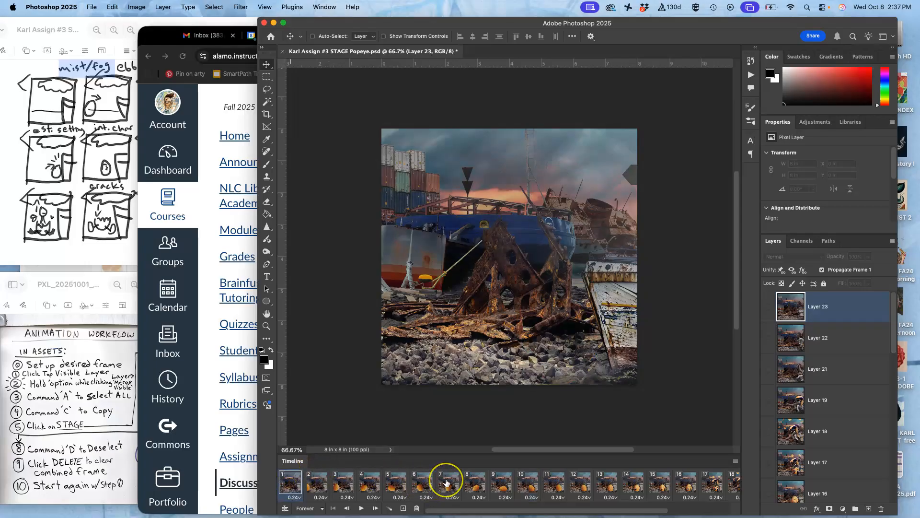
scroll(445, 482, "right", 5)
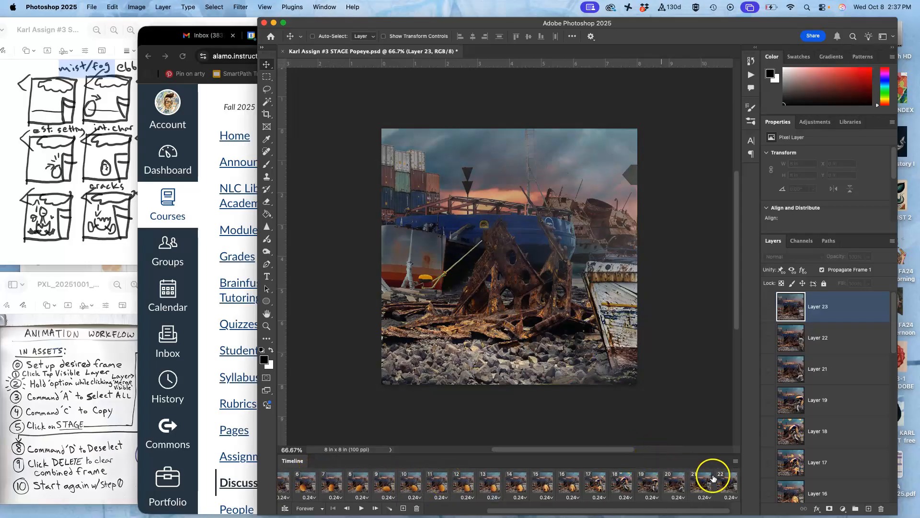
left_click_drag(615, 481, 415, 509)
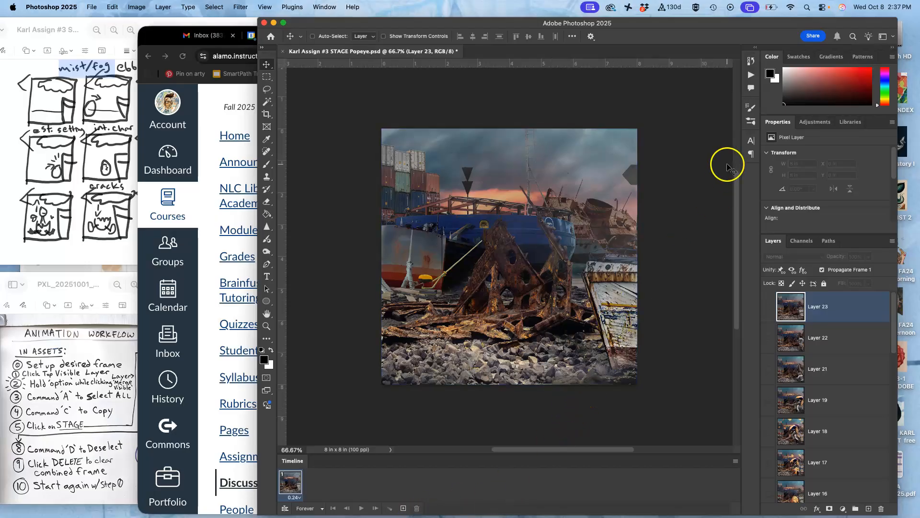
- Hide the animation timeline and widen the application window for a larger workspace
left_click(325, 6)
left_click(350, 302)
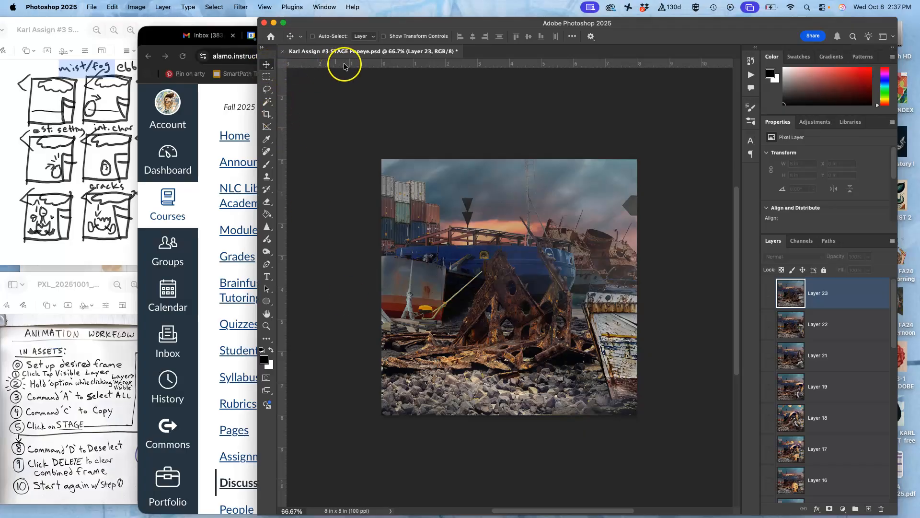
left_click_drag(258, 36, 146, 38)
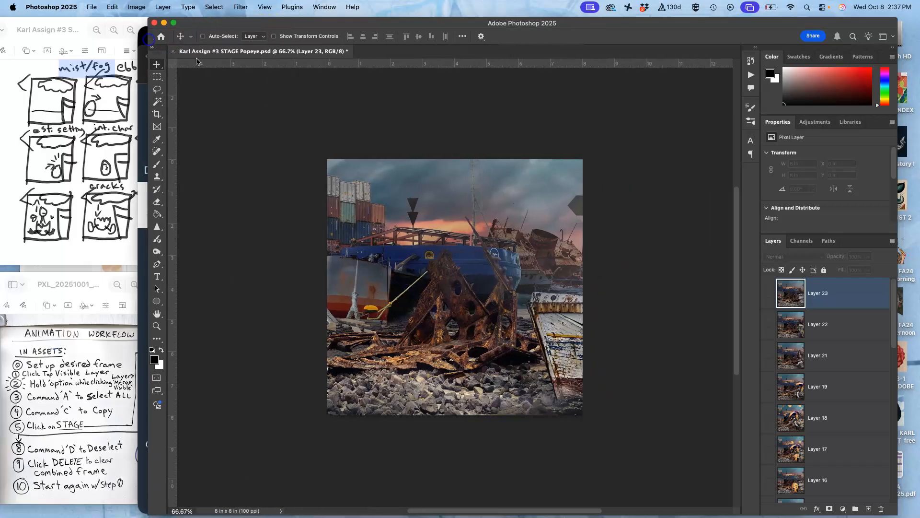
- Toggle the rulers off and on again, and place guides along all four edges of the 8 x 8 inch image
key("super+r")
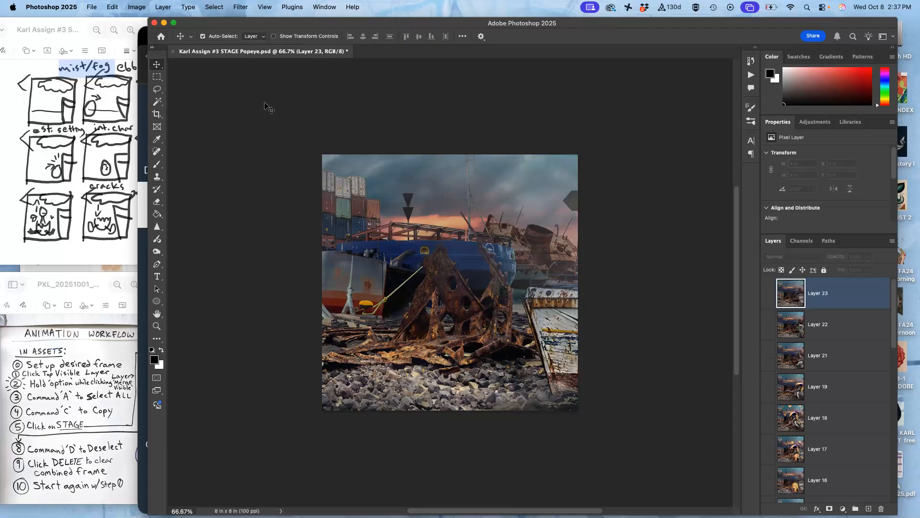
key("super+r")
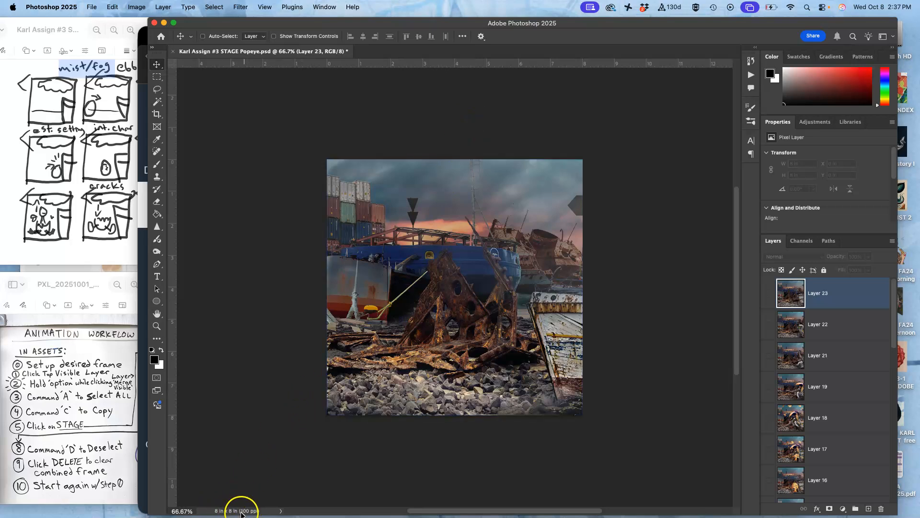
left_click_drag(469, 66, 473, 158)
left_click_drag(176, 150, 327, 154)
left_click_drag(456, 65, 471, 415)
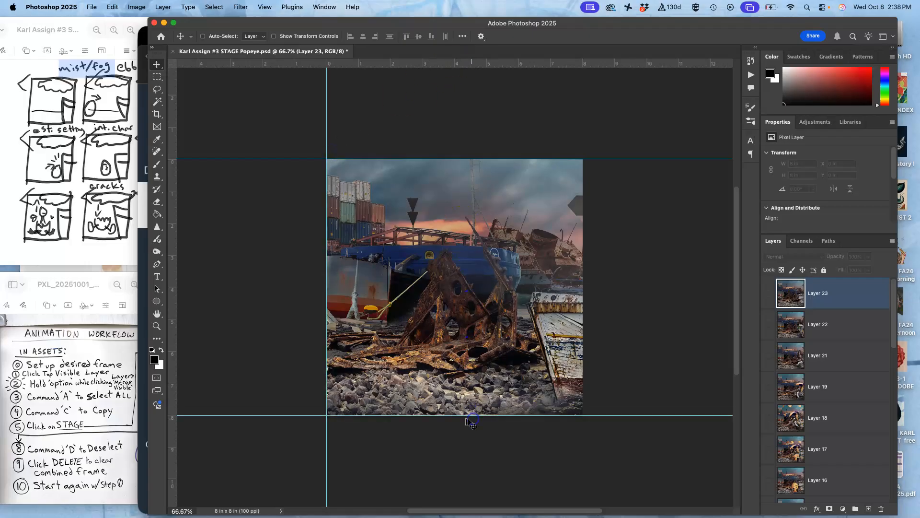
left_click_drag(173, 273, 582, 331)
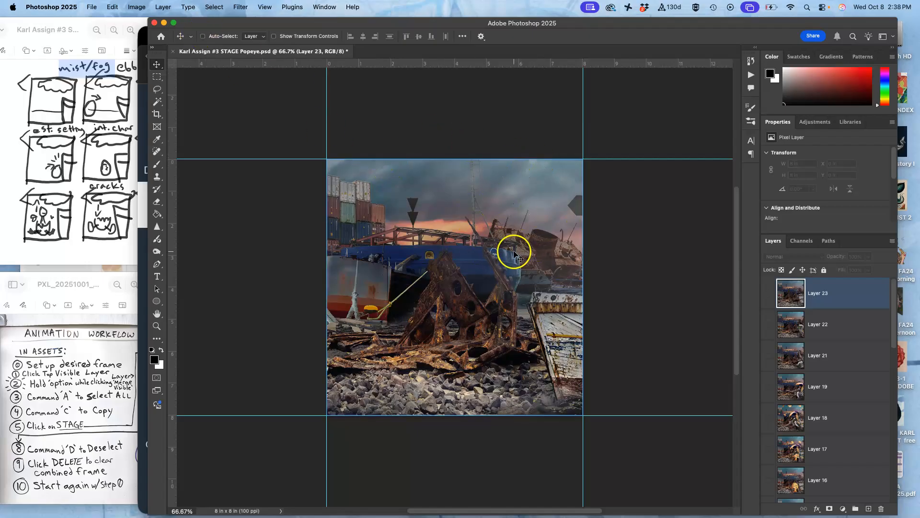
- Save the document as a new Photoshop file on the Desktop, replacing "STAGE" in its file name with "Refined Storyboard"
left_click(95, 6)
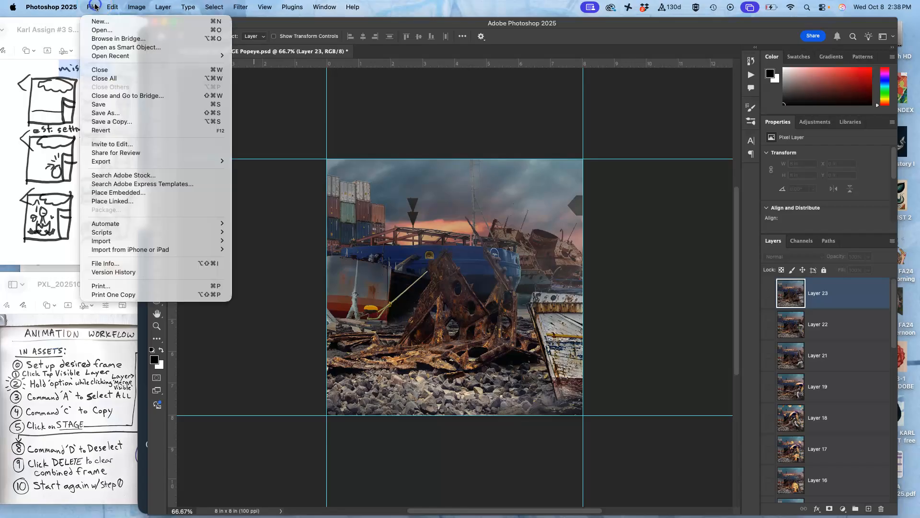
left_click(105, 113)
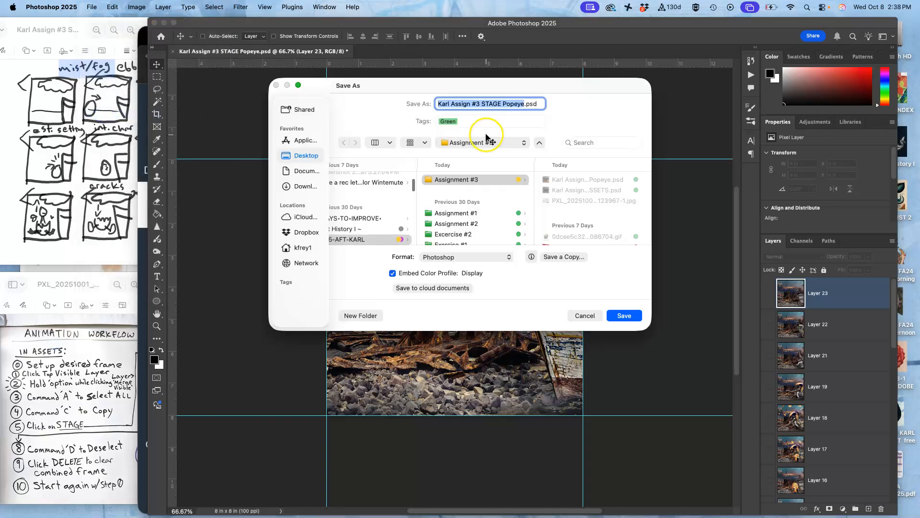
left_click(503, 105)
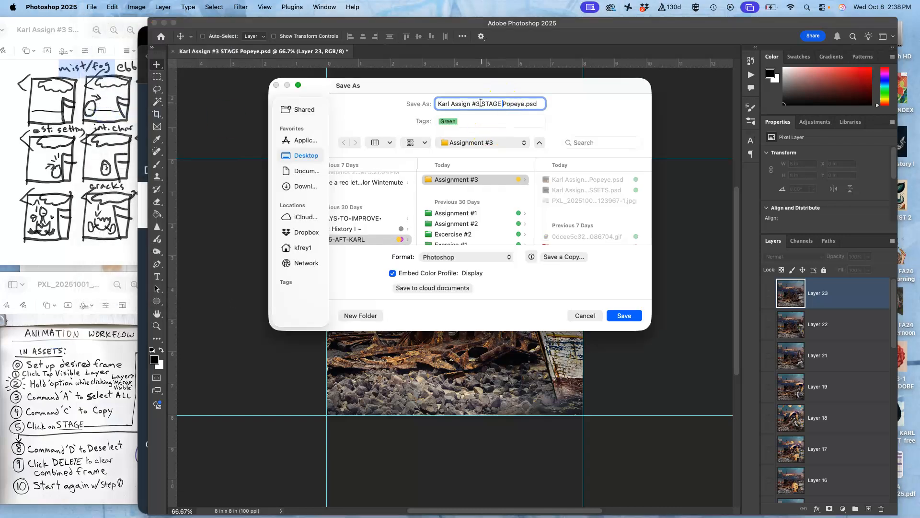
mouse_move(482, 105)
left_mouse_down()
mouse_move(534, 104)
mouse_move(500, 105)
left_mouse_up()
type("Refined Storyboard")
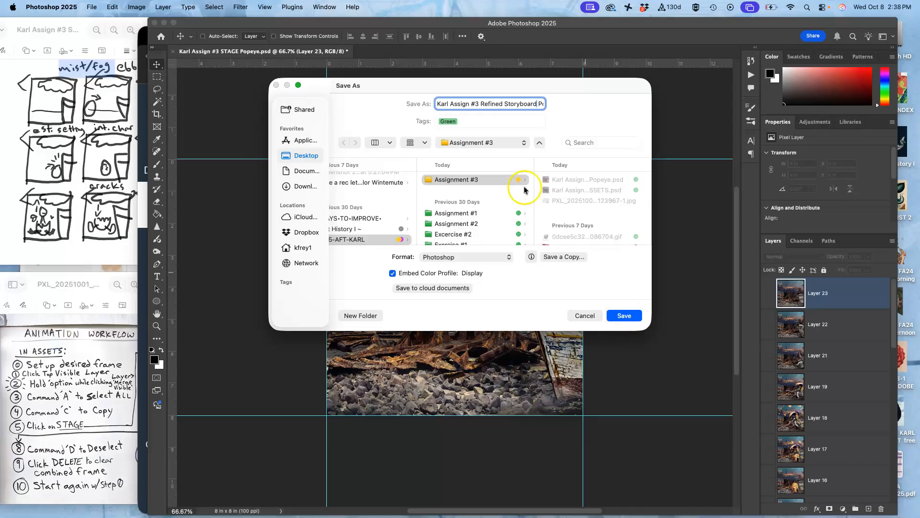
key("super+d")
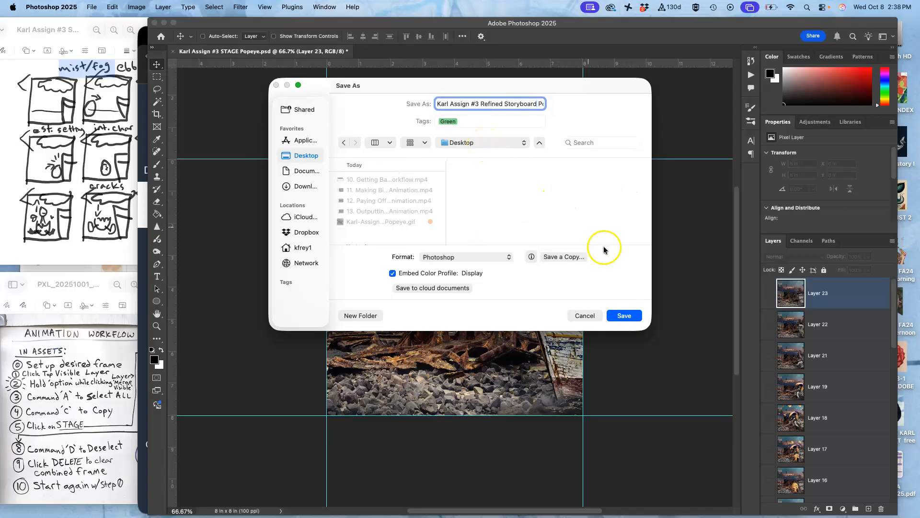
left_click(624, 315)
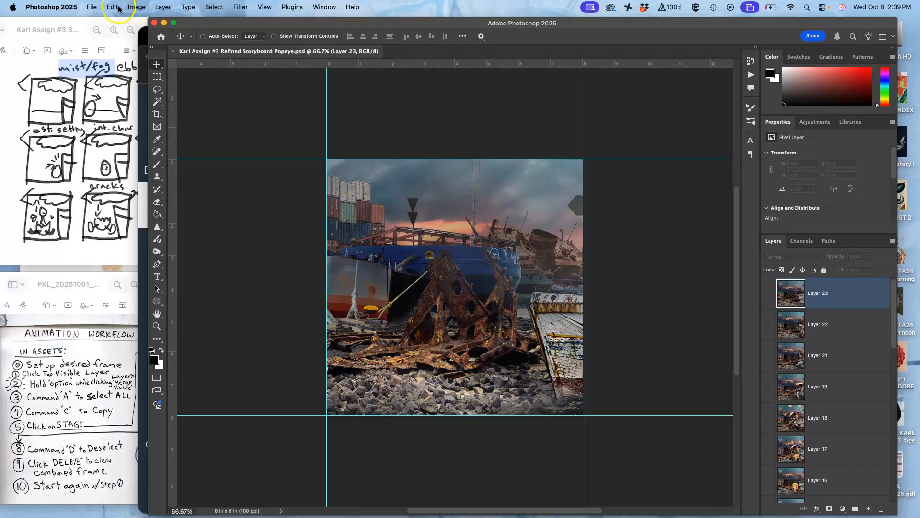
left_click(139, 7)
left_click(146, 90)
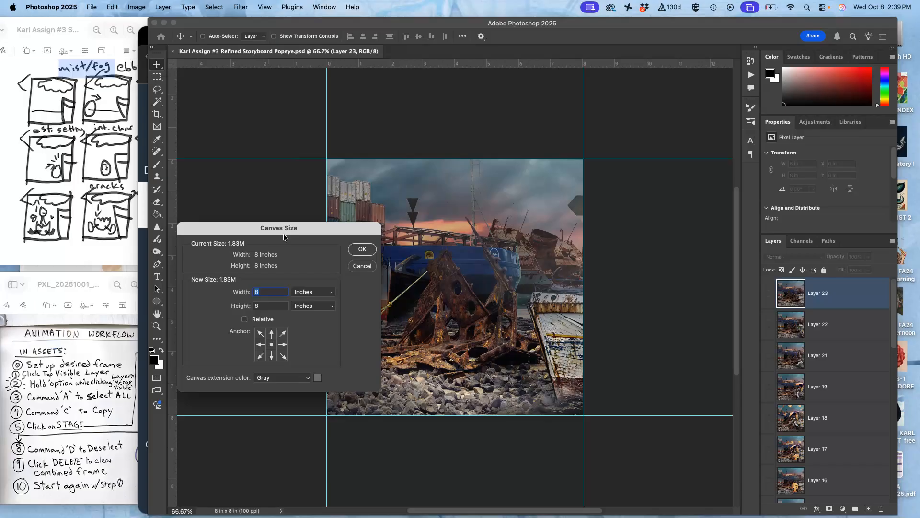
type("30")
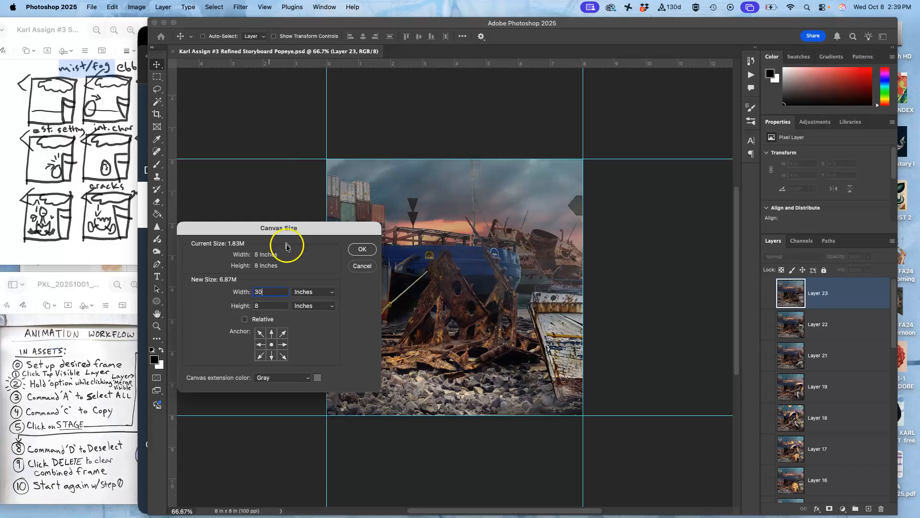
left_click(260, 303)
type("40")
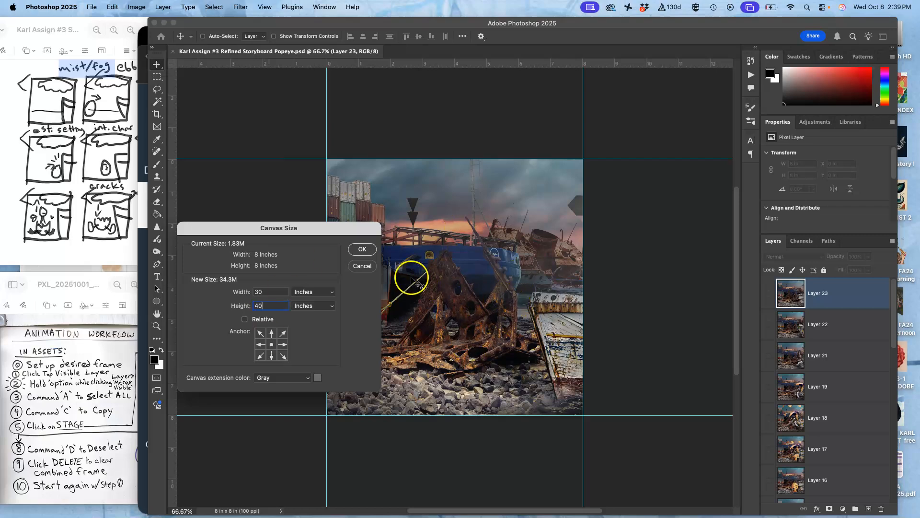
left_click(362, 266)
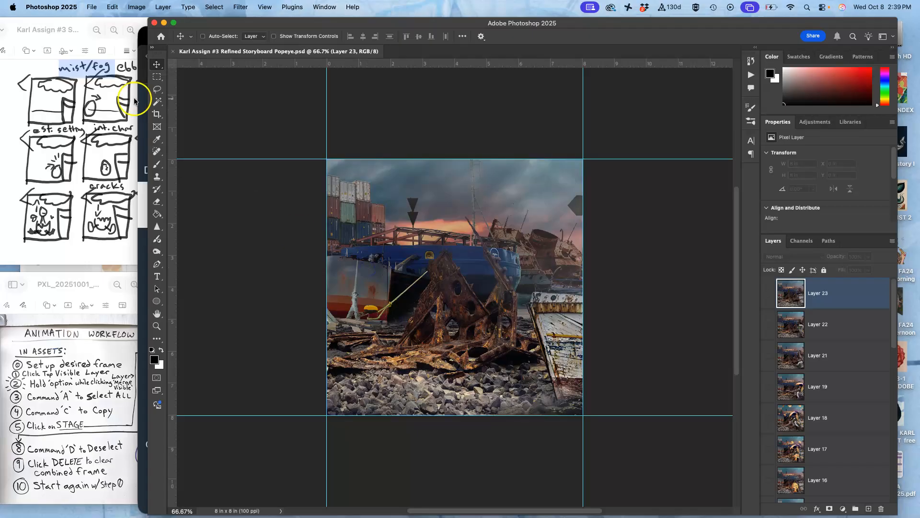
- Crop the document to its current canvas bounds with Delete Cropped Pixels enabled
left_click(156, 114)
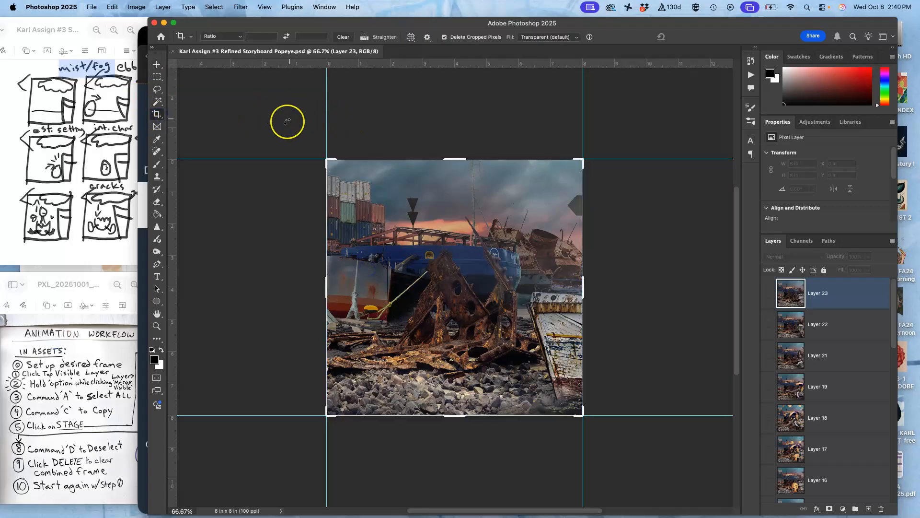
key("Return")
key("Return")
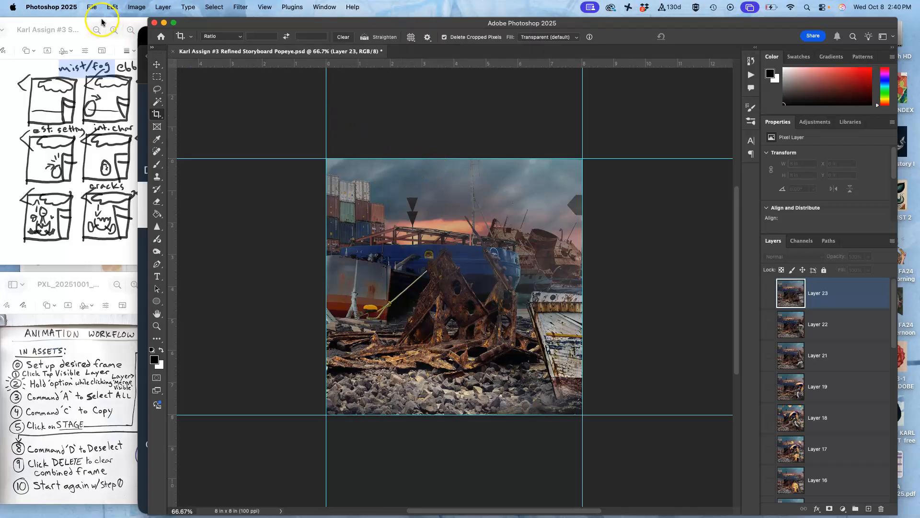
- Set the canvas size to 30 inches wide by 40 inches high, choosing a different canvas extension color
left_click(114, 8)
mouse_move(140, 7)
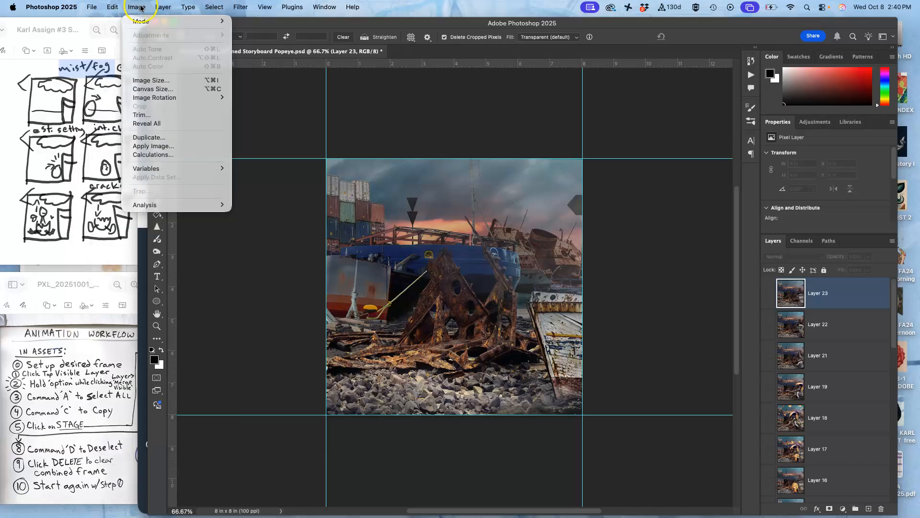
left_click(153, 89)
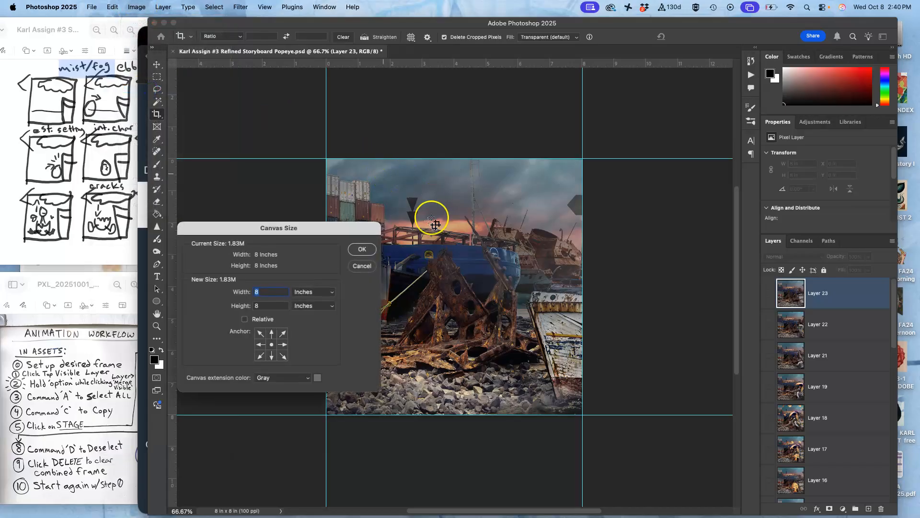
type("30")
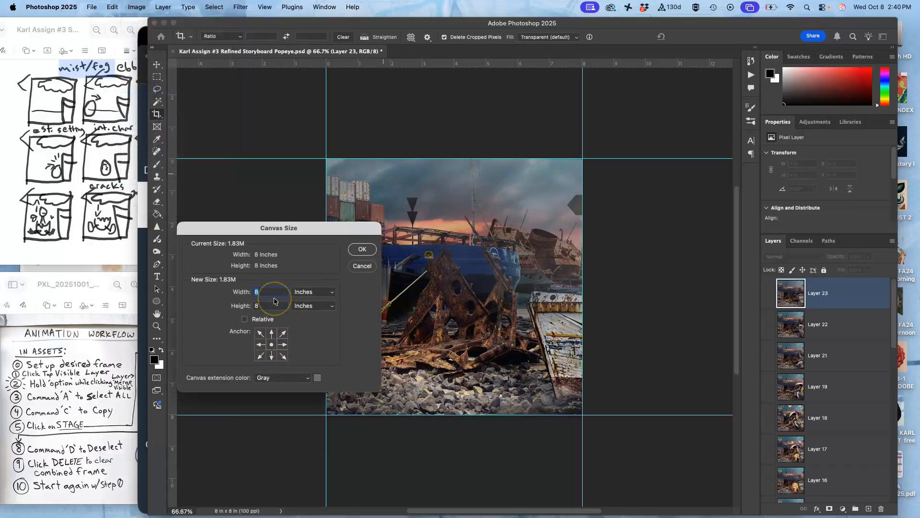
double_click(263, 305)
type("40")
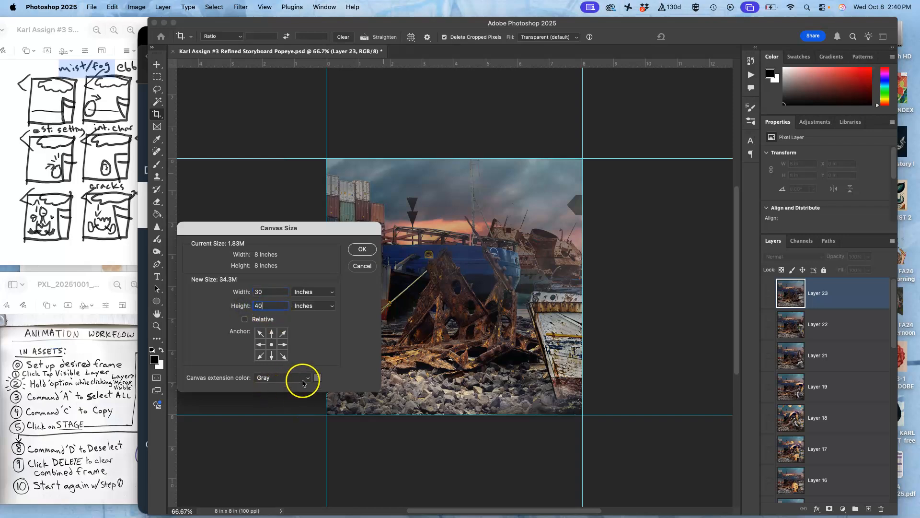
left_click(307, 379)
left_click(295, 354)
left_click(368, 250)
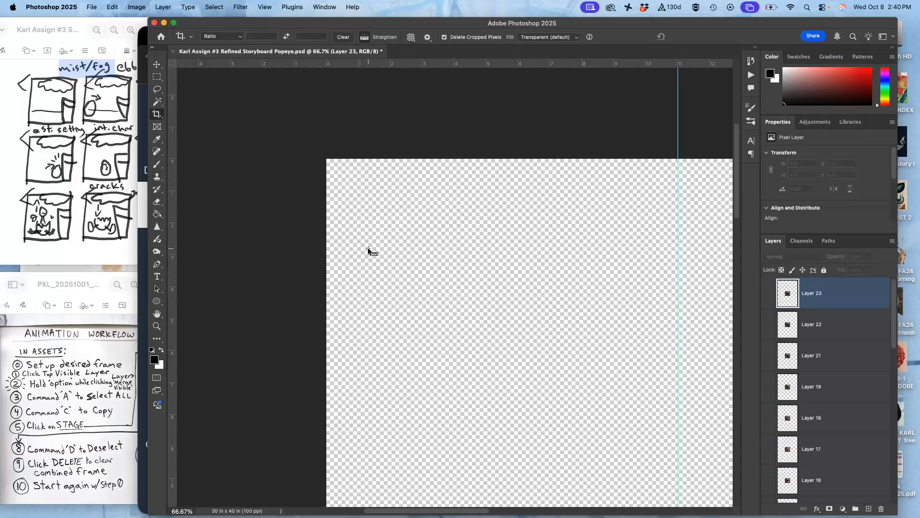
- Fit the whole canvas in view and compare the Layer 1 and Layer 2 frames, ending with only Layer 1 shown
key("super+minus")
key("super+0")
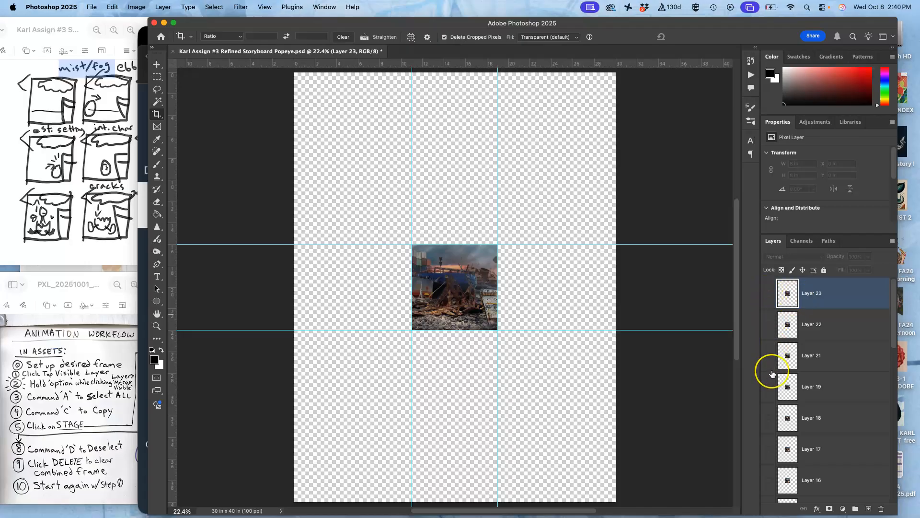
scroll(772, 373, "down", 10)
left_click(770, 456)
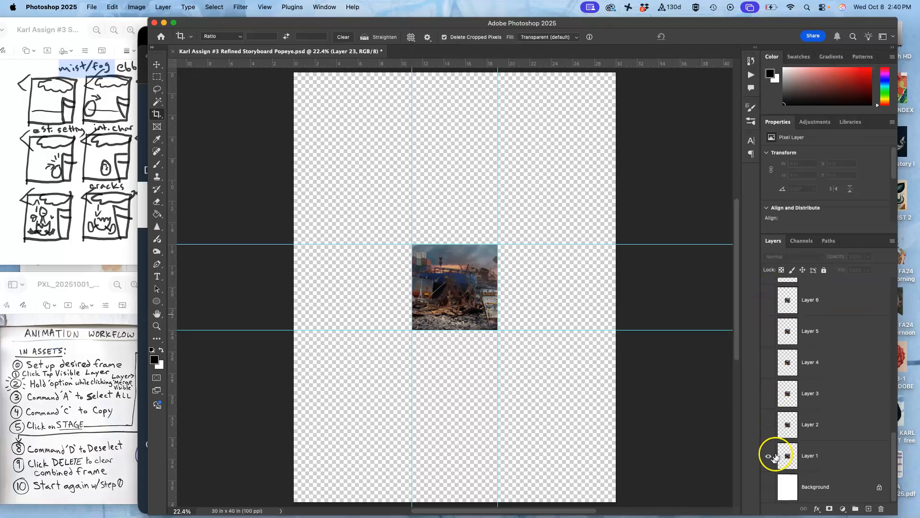
left_click(769, 455)
left_click(769, 456)
left_click(768, 431)
left_click(768, 456)
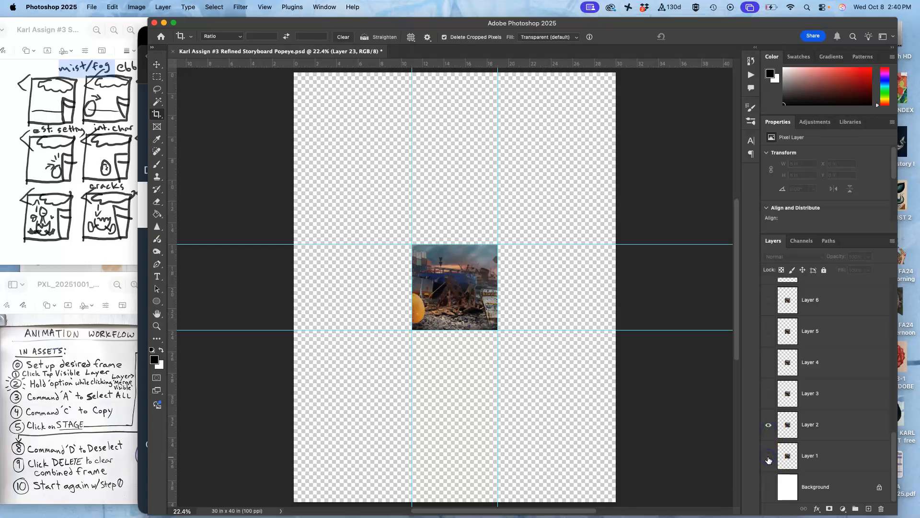
left_click(769, 425)
left_click(769, 454)
- Show the Background layer and delete it from the document
left_click(769, 487)
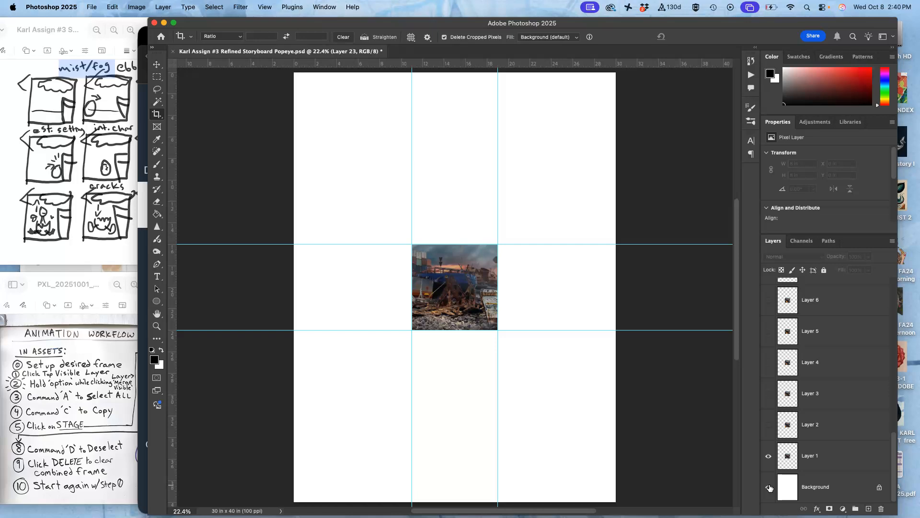
left_click(826, 487)
key("Delete")
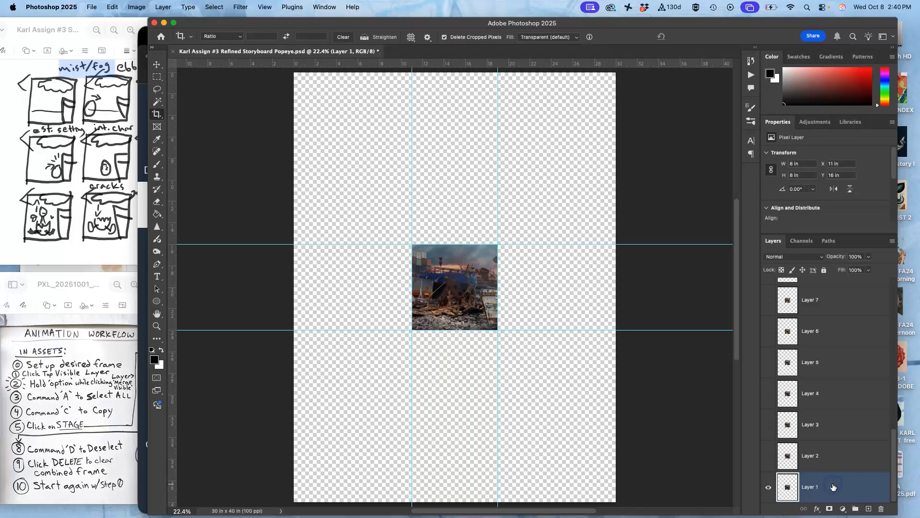
- Add a new layer filled with white at 100% opacity and move it beneath Layer 1
left_click(869, 508)
scroll(835, 466, "down", 1)
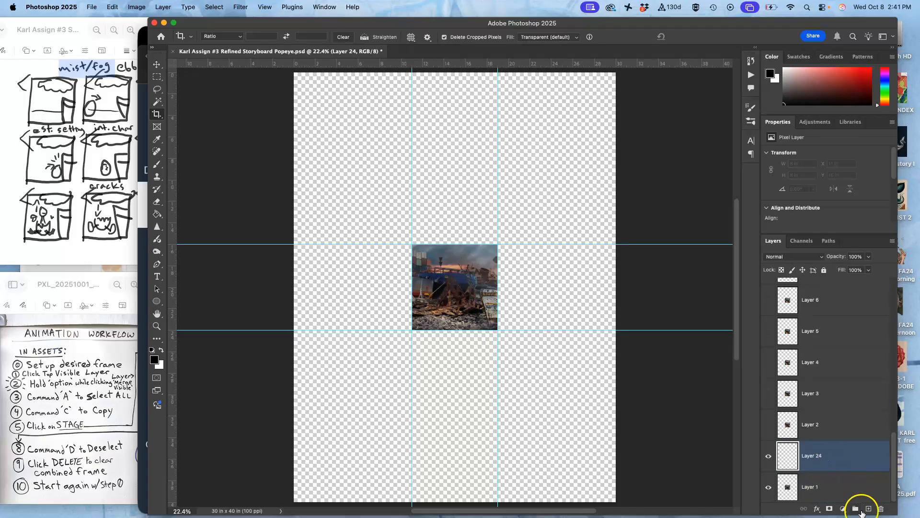
left_click(112, 7)
left_click(119, 154)
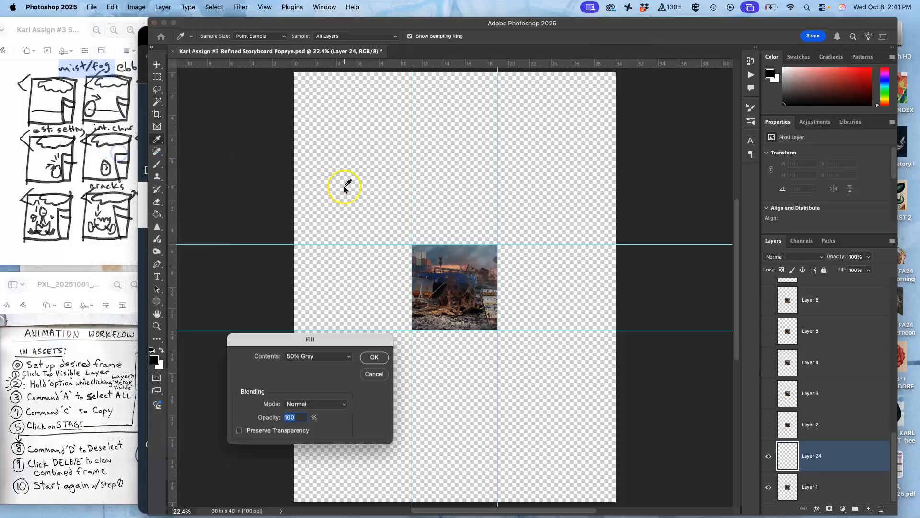
left_click(323, 358)
left_click(330, 367)
left_click(374, 357)
key("c")
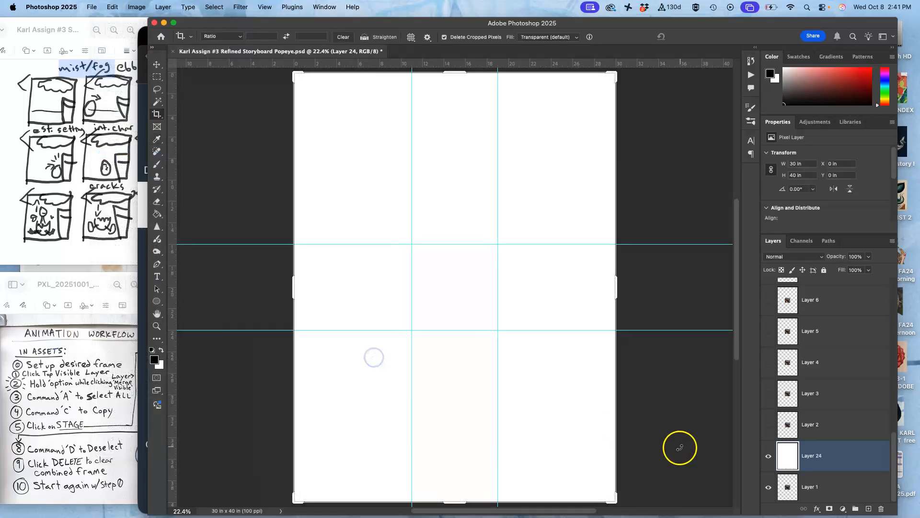
left_click_drag(842, 455, 842, 486)
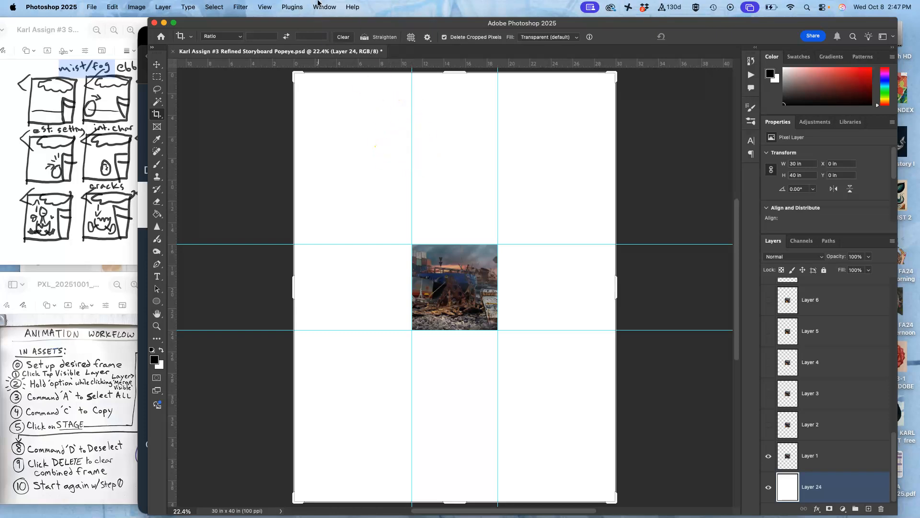
- Show the grid over the canvas
left_click(265, 8)
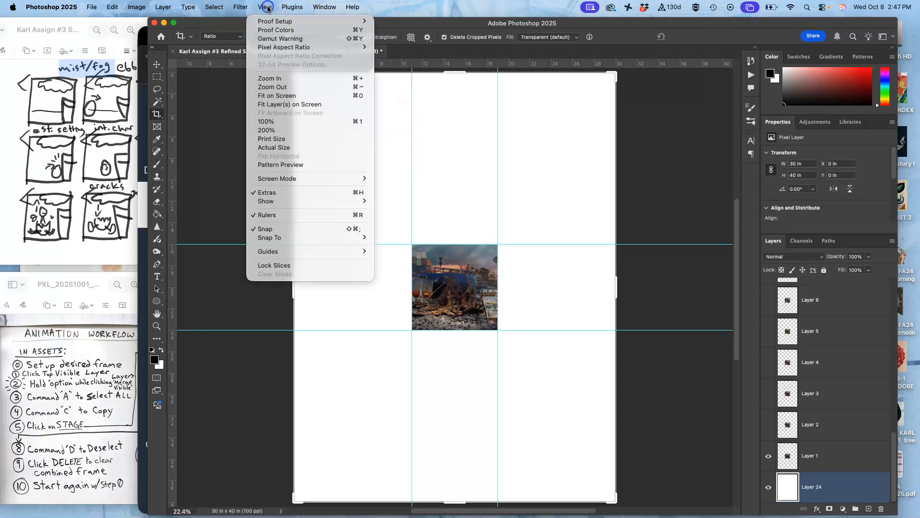
mouse_move(273, 203)
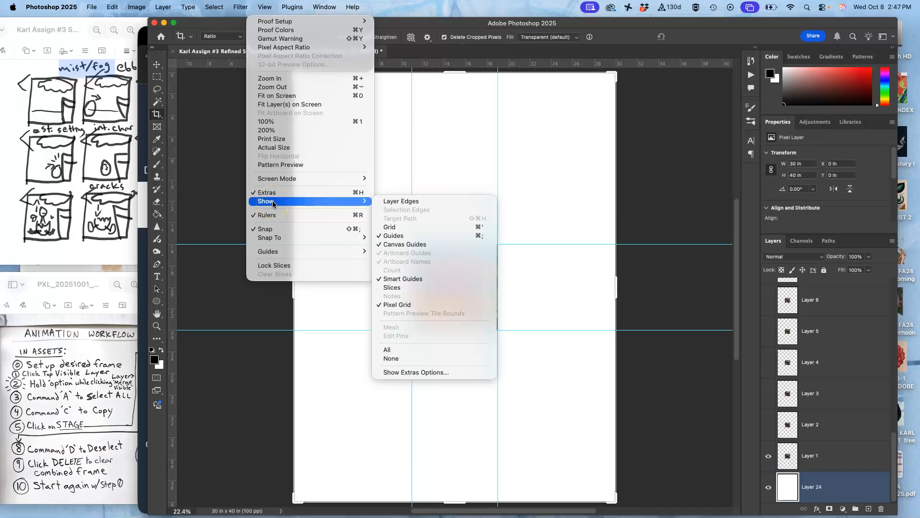
left_click(394, 229)
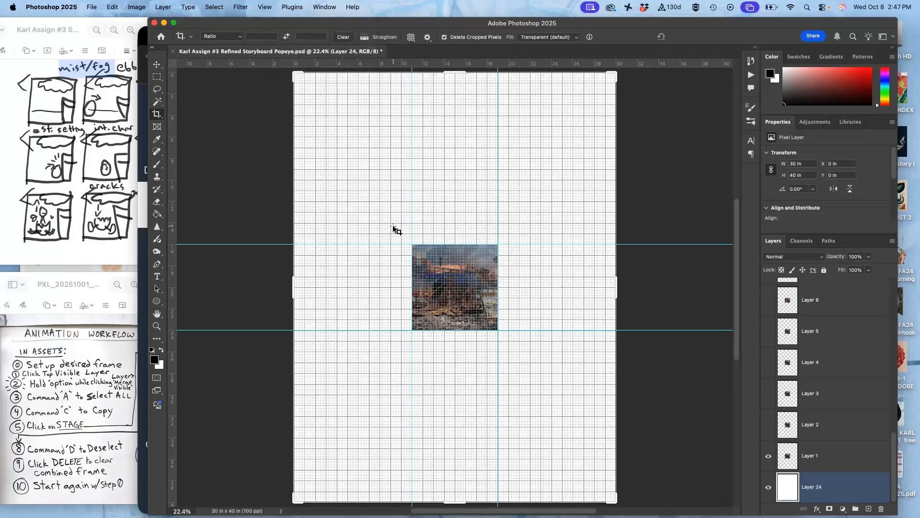
- Toggle the grid and the guides off and on, leaving both shown, and review the available view display options
key("super+apostrophe")
key("super+apostrophe")
key("super+apostrophe")
key("super+apostrophe")
key("super+apostrophe")
key("super+apostrophe")
key("super+apostrophe")
key("super+apostrophe")
key("super+apostrophe")
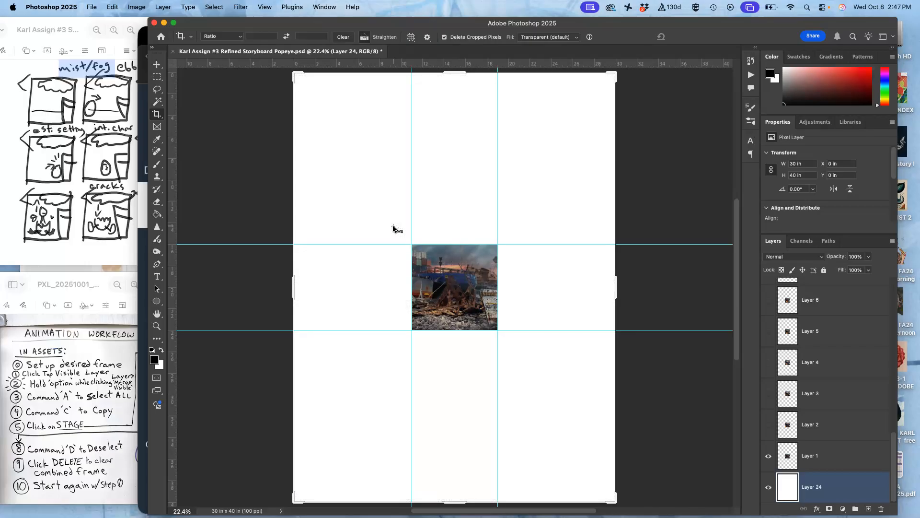
key("super+semicolon")
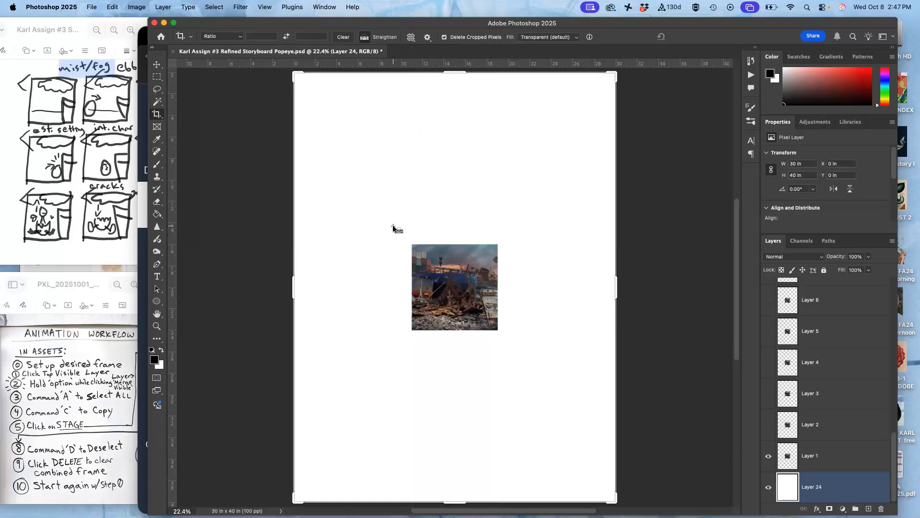
key("super+semicolon")
key("super+apostrophe")
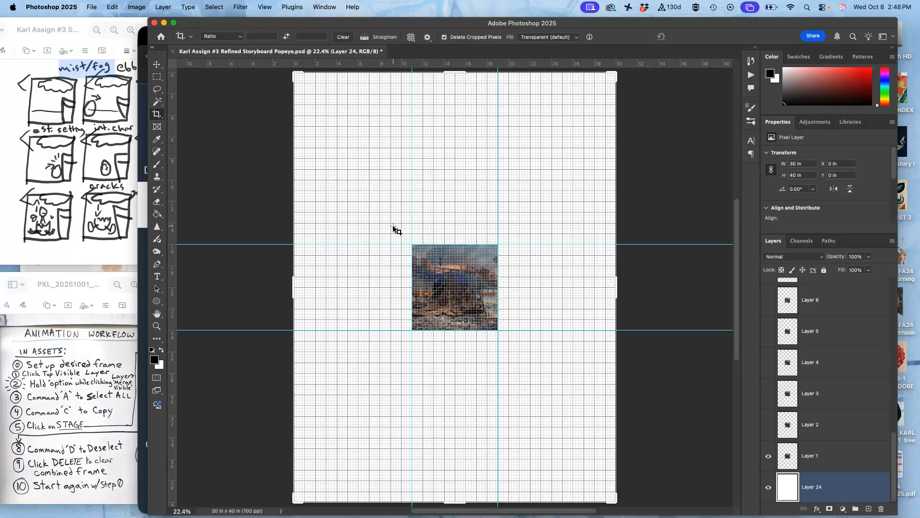
left_click(266, 7)
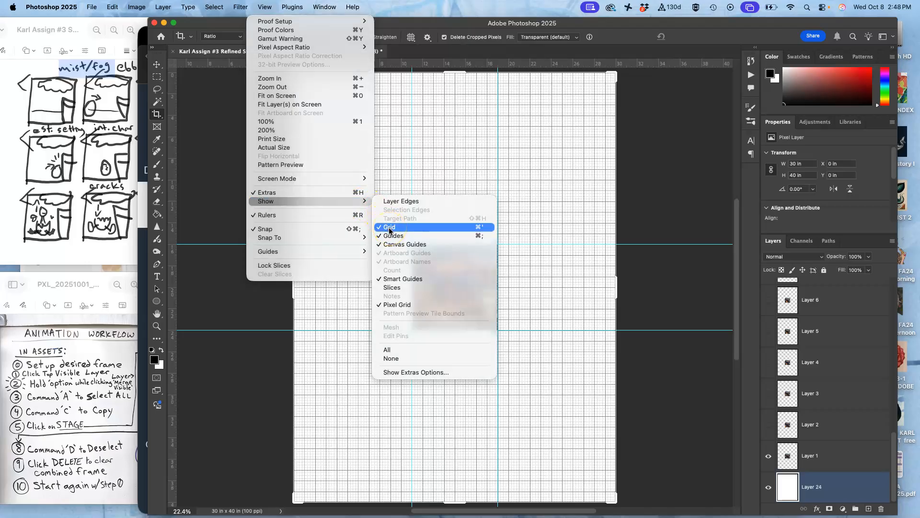
left_click(645, 165)
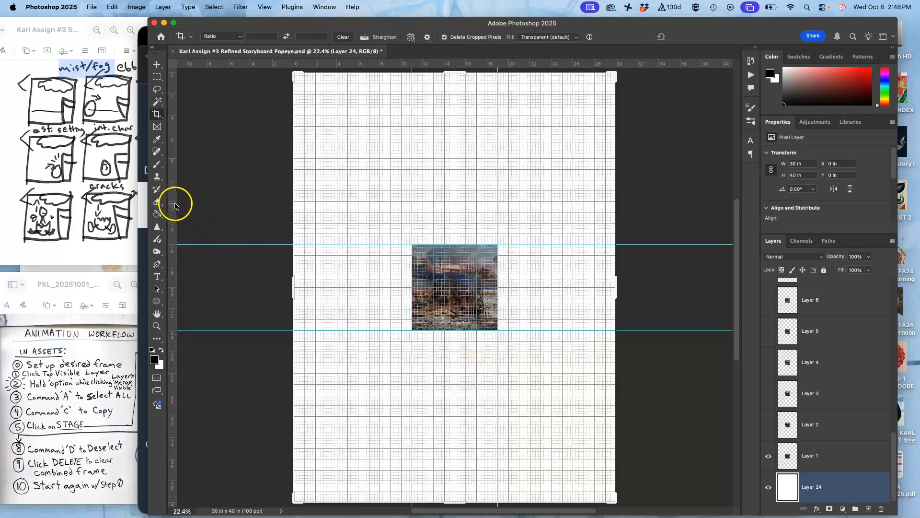
- Place guides 1 inch outside all four edges of the center image using the grid, and hide the grid
left_click_drag(172, 200, 502, 219)
left_click_drag(506, 218, 508, 217)
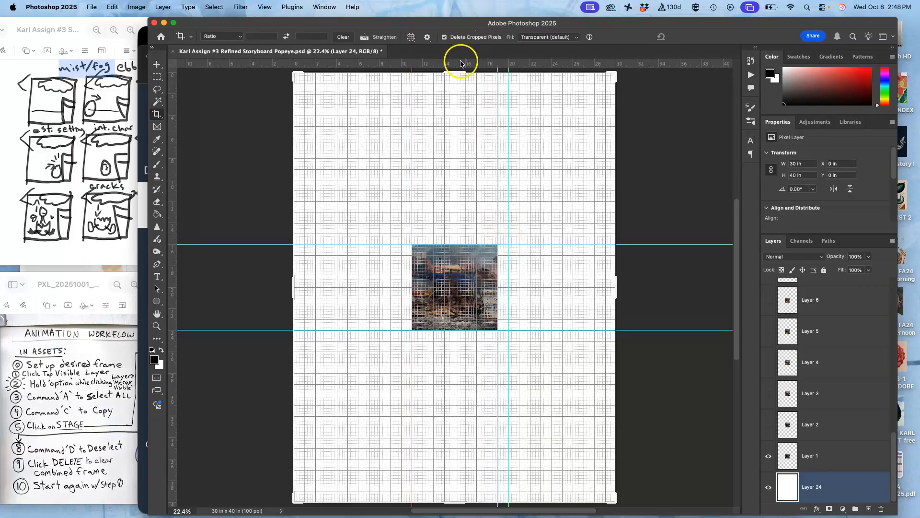
left_click_drag(460, 62, 460, 234)
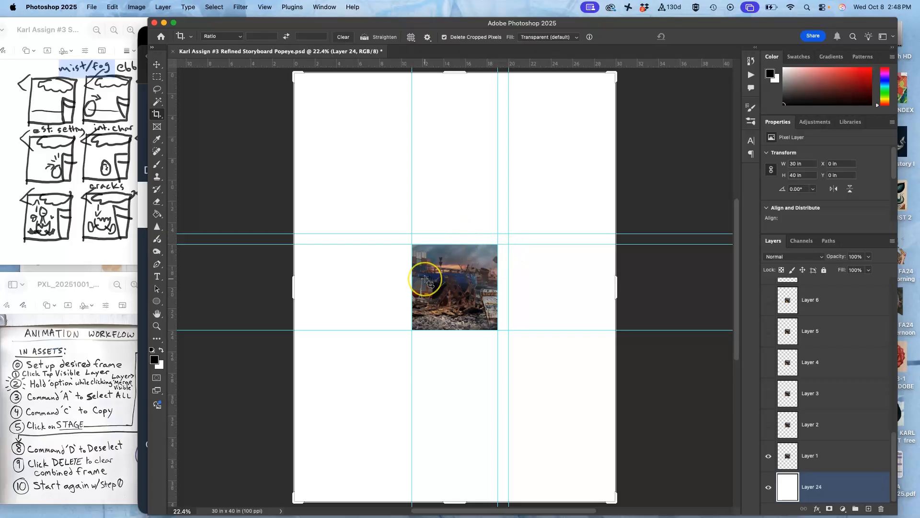
key("super+apostrophe")
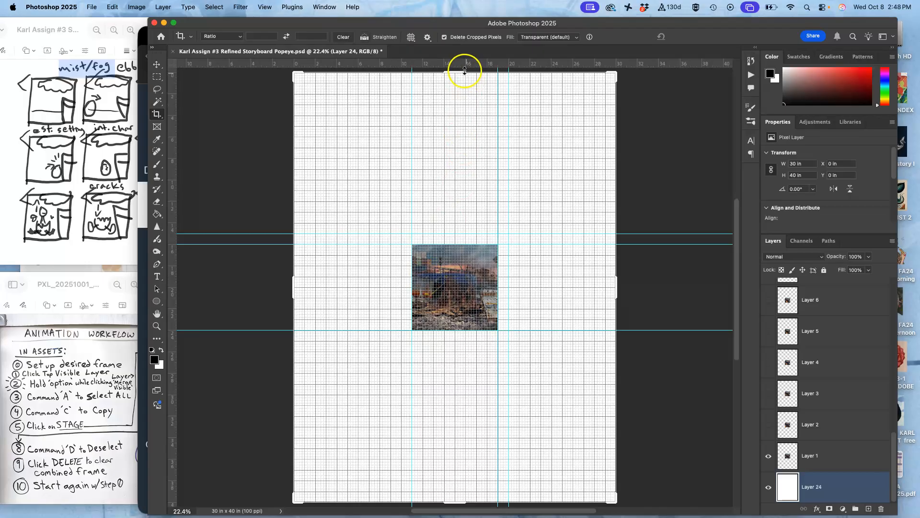
left_click_drag(464, 67, 460, 341)
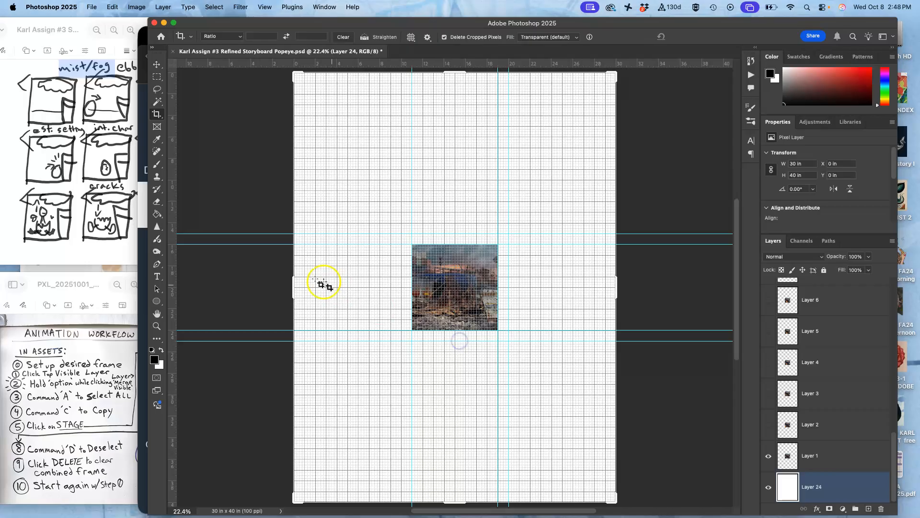
left_click_drag(174, 255, 402, 281)
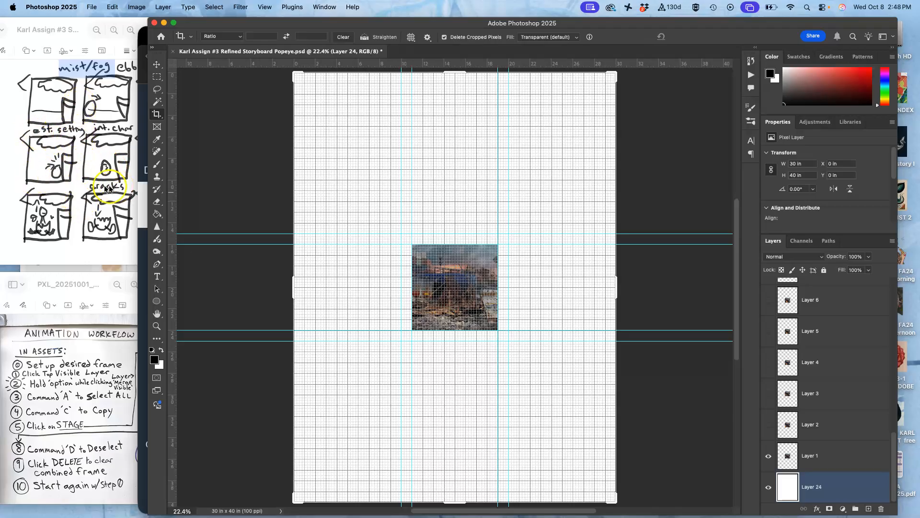
key("super+apostrophe")
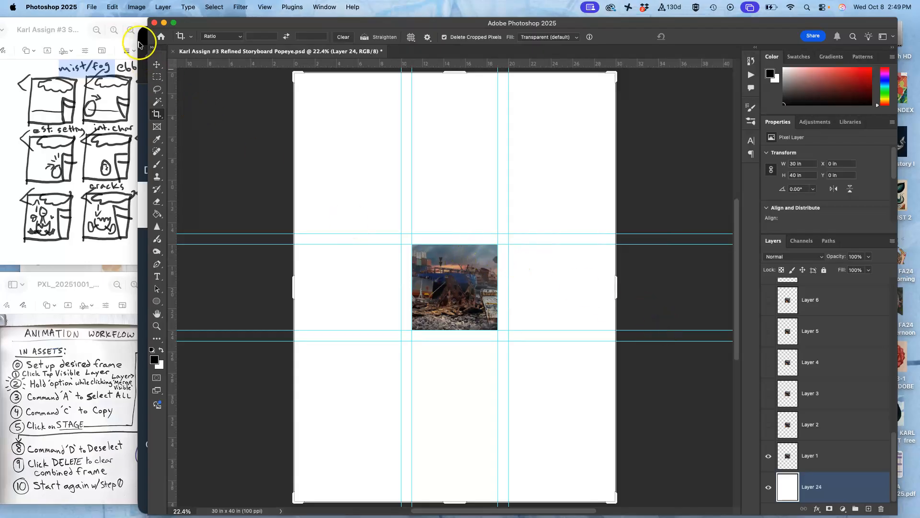
- Check the storyboard sketch, show Layer 2 and move its frame to X 2 in, Y 7 in, and hide Layer 1
left_click(117, 51)
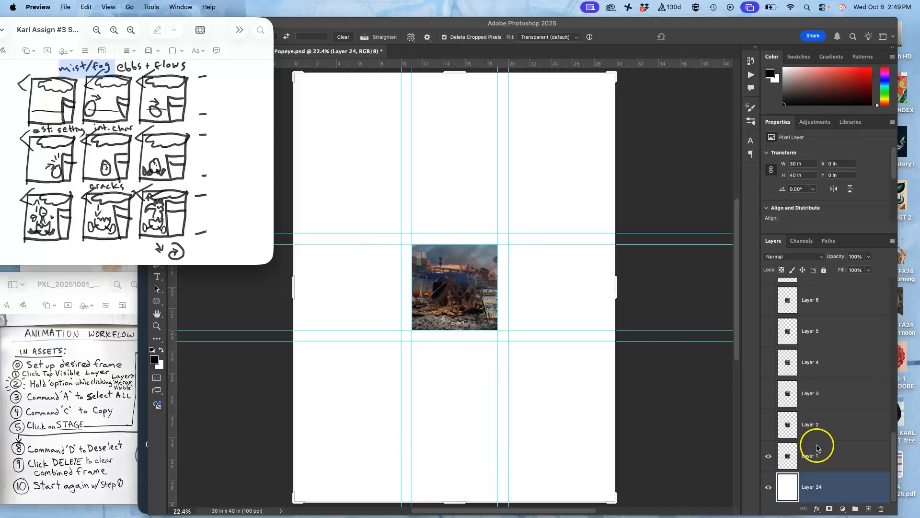
left_click(813, 456)
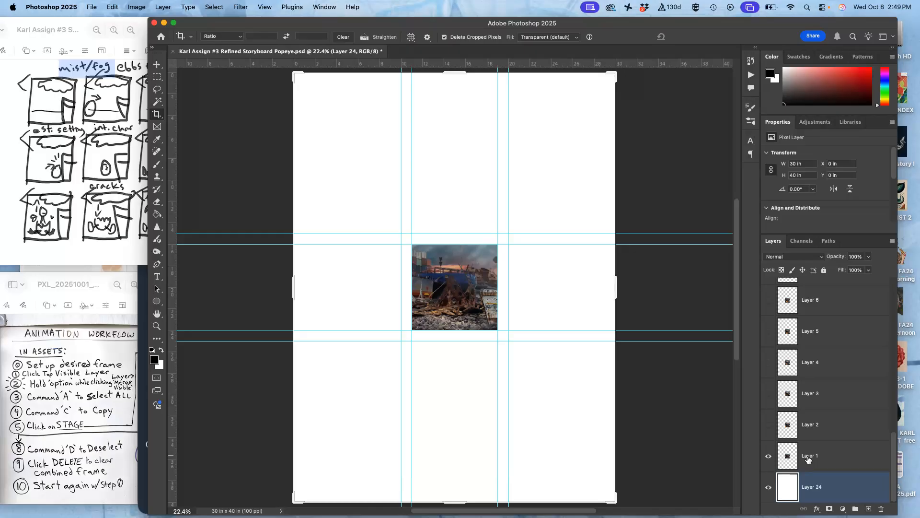
left_click(768, 425)
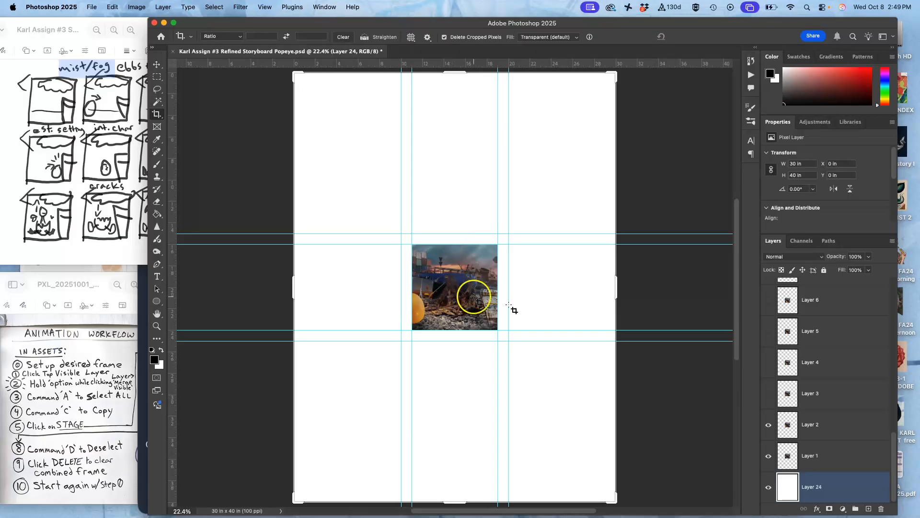
left_click(809, 429)
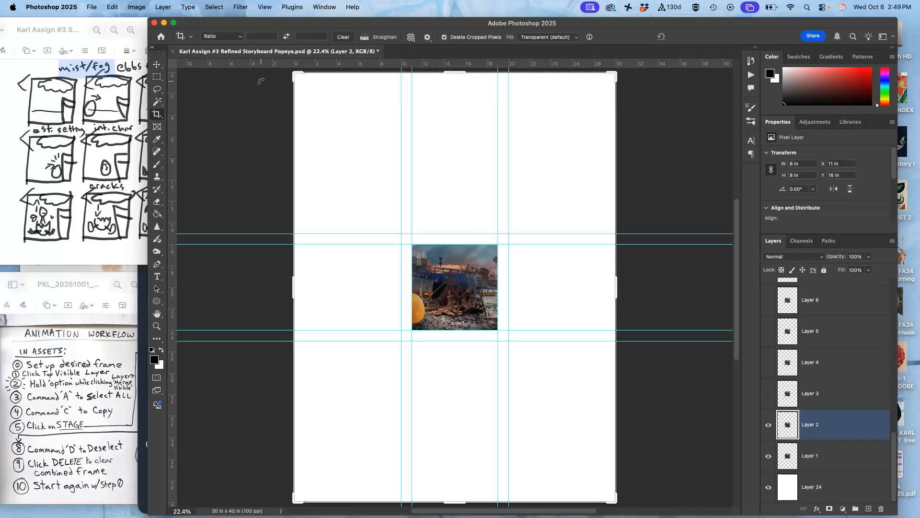
left_click(158, 63)
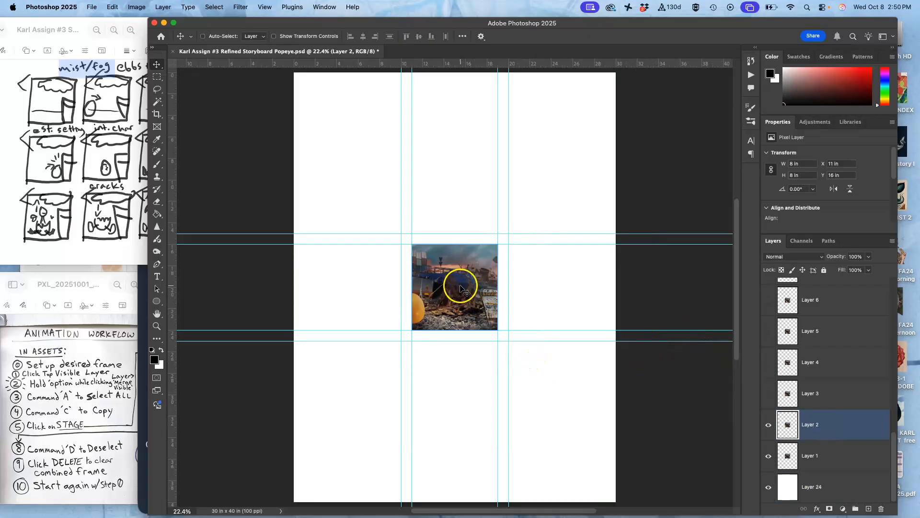
left_click_drag(460, 288, 364, 193)
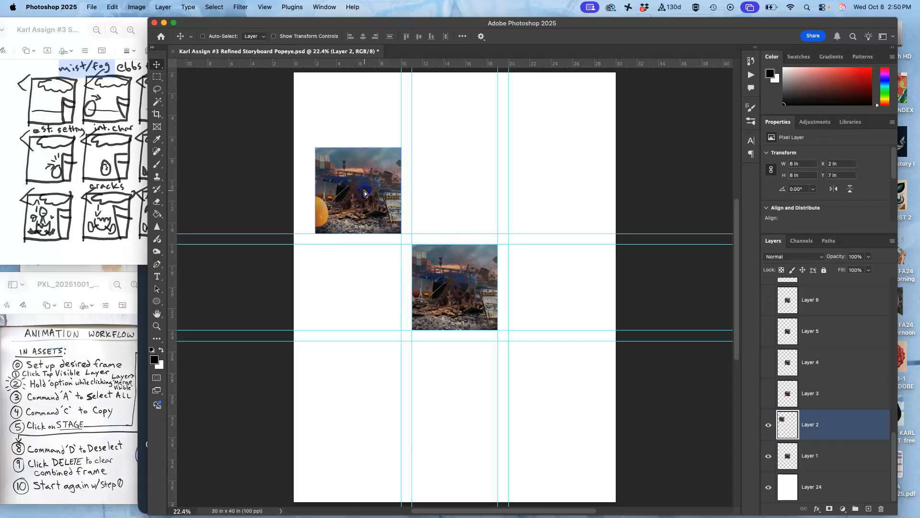
left_click(768, 456)
- Preview Layer 3 and hide it again, and move the Layer 4 frame to the top row's middle spot at X 11 in, Y 7 in
left_click(768, 395)
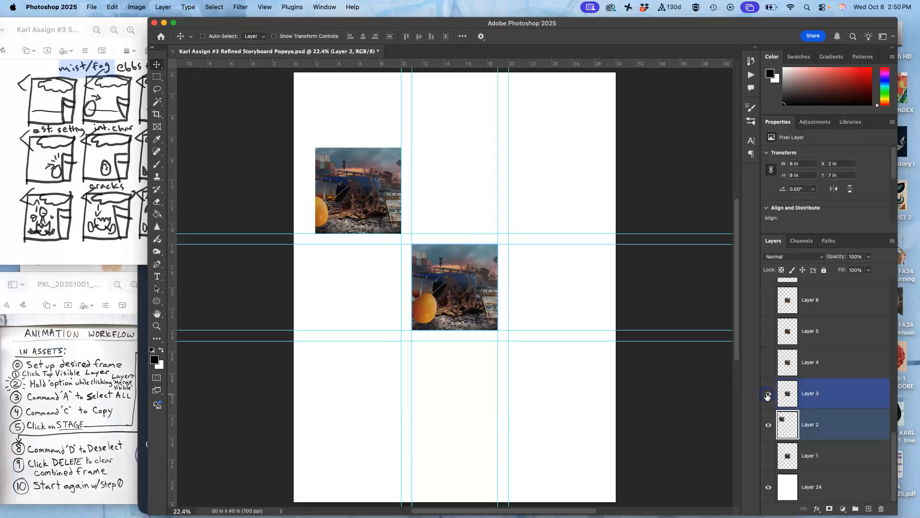
left_click(768, 396)
left_click(767, 364)
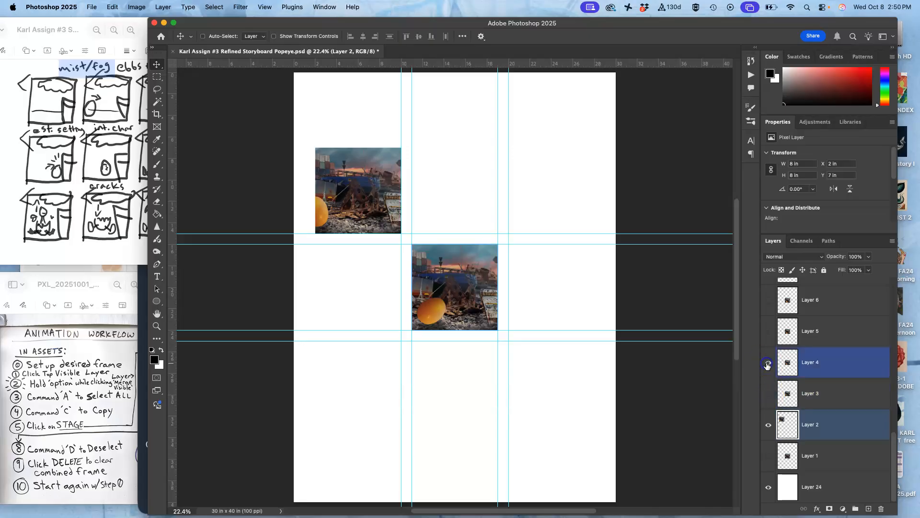
left_click(812, 367)
left_click_drag(463, 290, 462, 198)
- Show Layer 7, move its frame to the top row's third spot at X 20 in, Y 7 in, and keep Layer 6 hidden
left_click(771, 301)
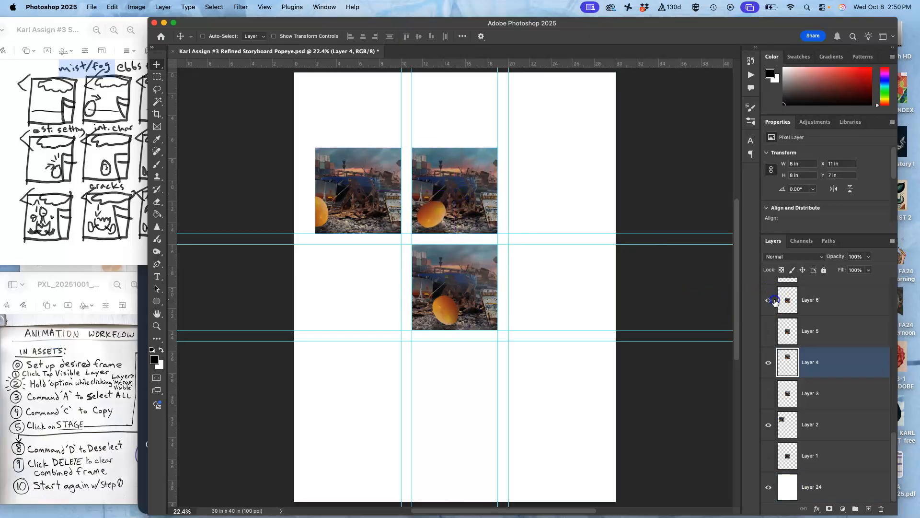
scroll(815, 335, "up", 2)
left_click(768, 314)
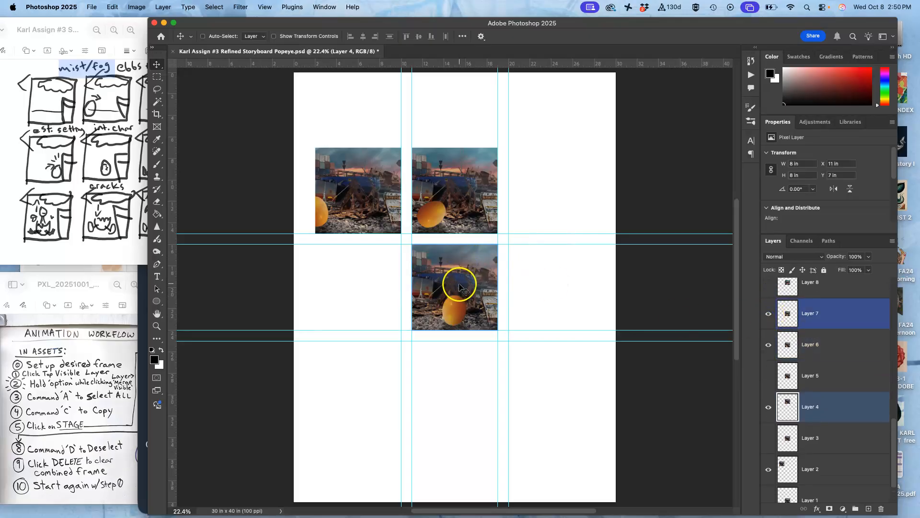
left_click_drag(460, 293, 564, 201)
left_click(769, 345)
left_click(818, 320)
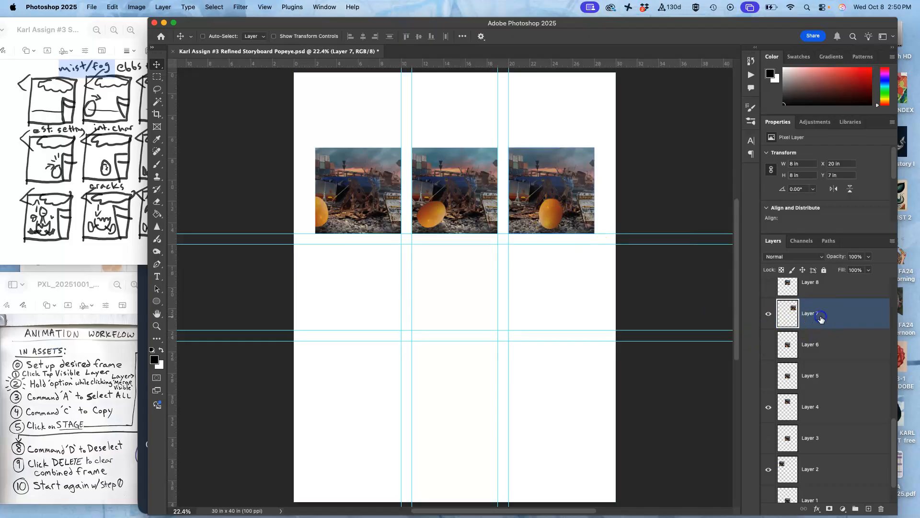
- Compare the top row's third frame by toggling the visibility of Layer 7 and briefly previewing Layer 8
left_click(768, 315)
left_click(768, 317)
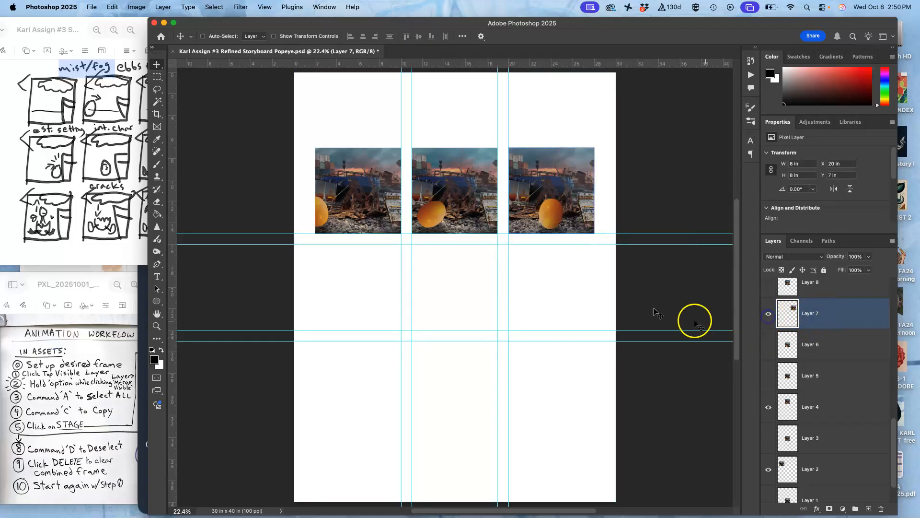
left_click(768, 284)
left_click(771, 288)
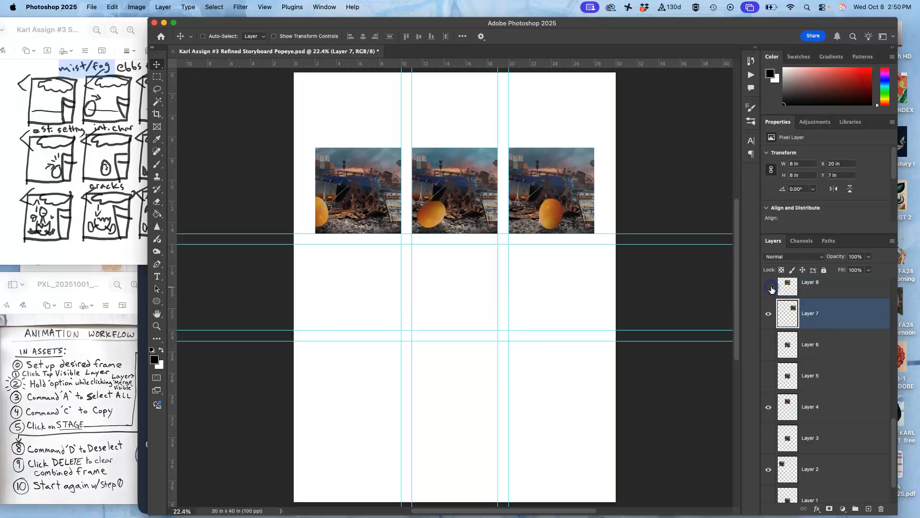
- Show Layer 6, hide Layer 7, and move the Layer 6 frame to the top row's third spot at X 20 in, Y 7 in
left_click(768, 345)
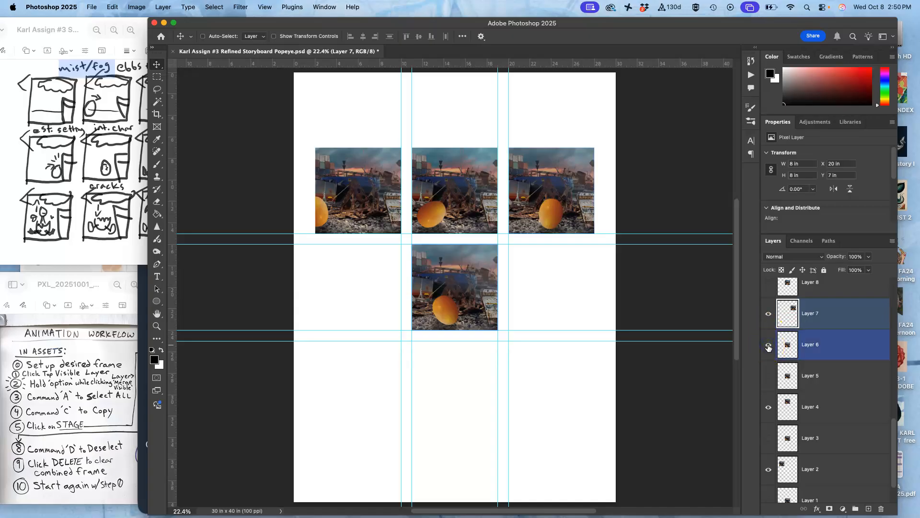
left_click(769, 313)
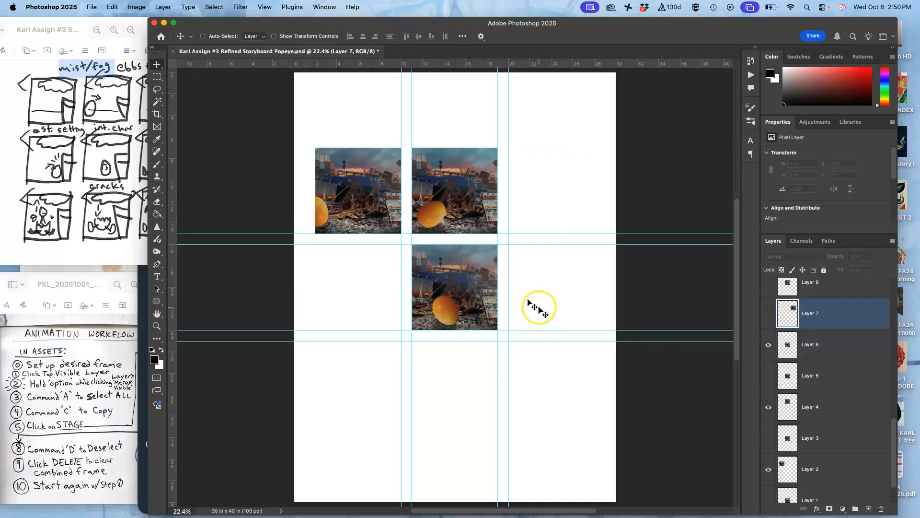
left_click(832, 351)
left_click_drag(472, 284, 567, 189)
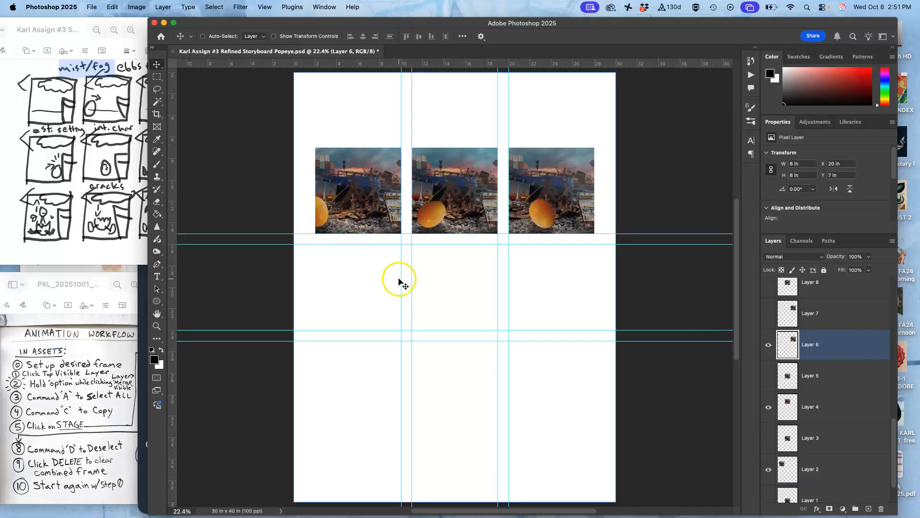
left_click(768, 313)
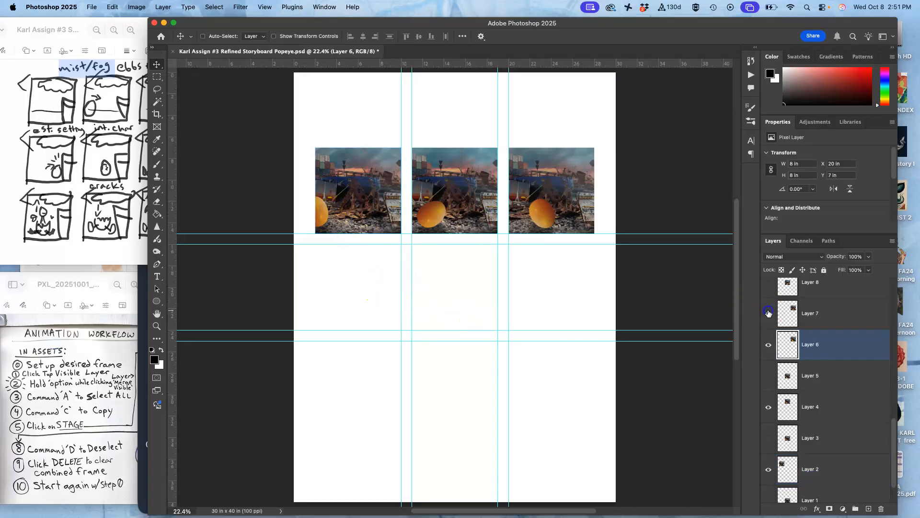
left_click(768, 313)
- Preview Layer 8 and hide it again, and show Layers 9, 10 and 11 one after another in the center spot
scroll(768, 313, "up", 2)
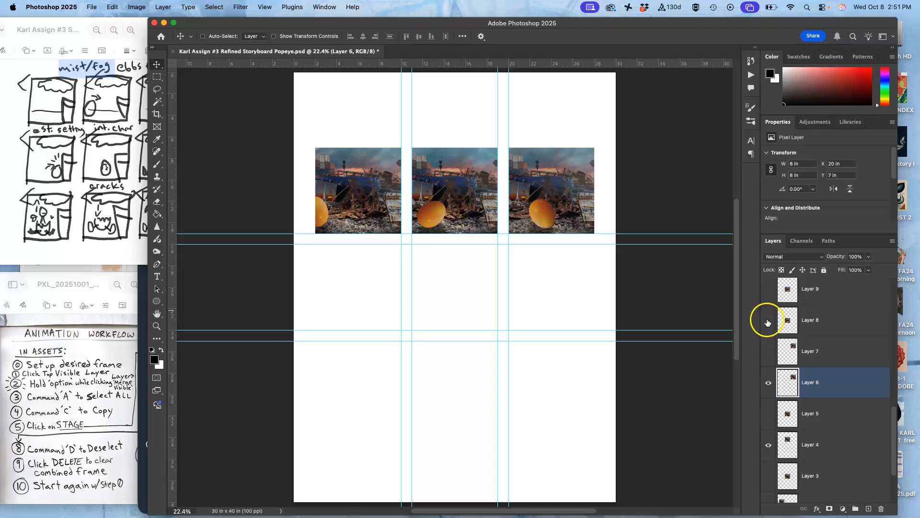
left_click(767, 320)
left_click(767, 322)
left_click(768, 290)
scroll(769, 290, "up", 2)
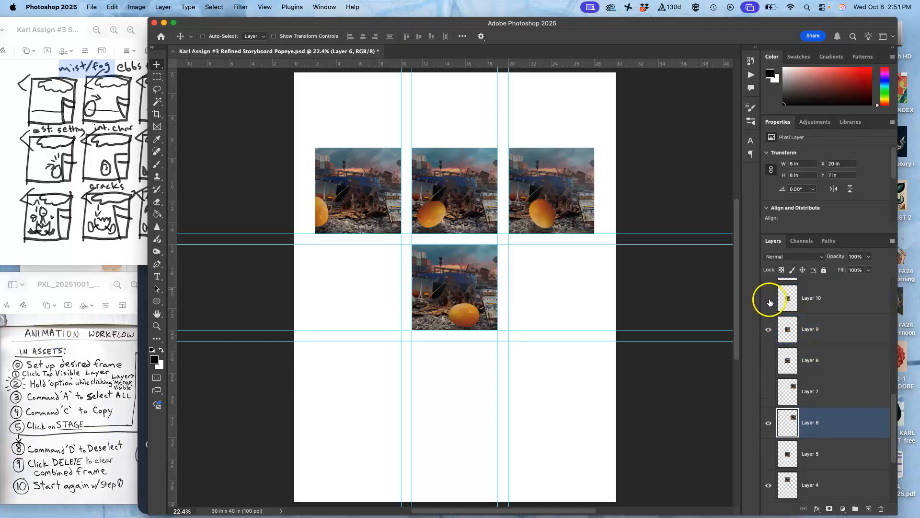
left_click(769, 300)
scroll(769, 299, "up", 2)
left_click(769, 292)
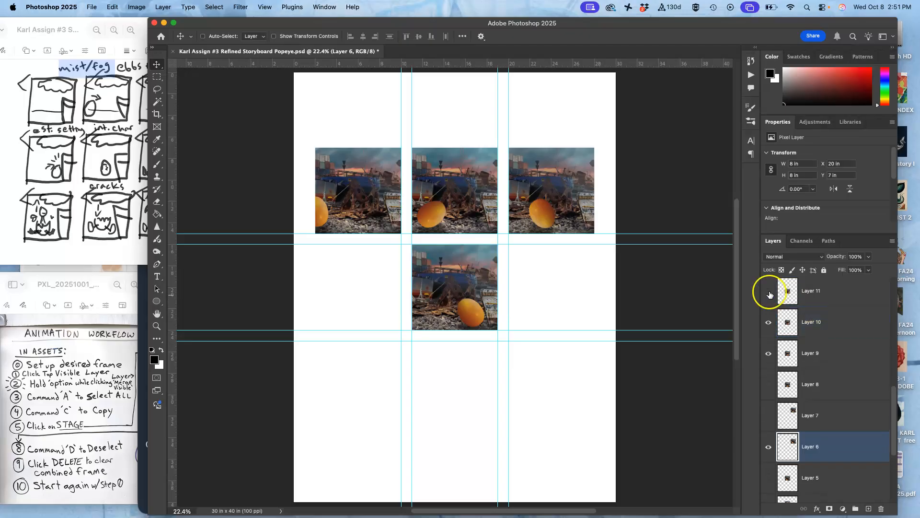
- Hide Layers 10 and 9, and move the Layer 11 frame to the middle row's first spot at X 2 in, Y 16 in
left_click(768, 322)
left_click(769, 354)
left_click(810, 307)
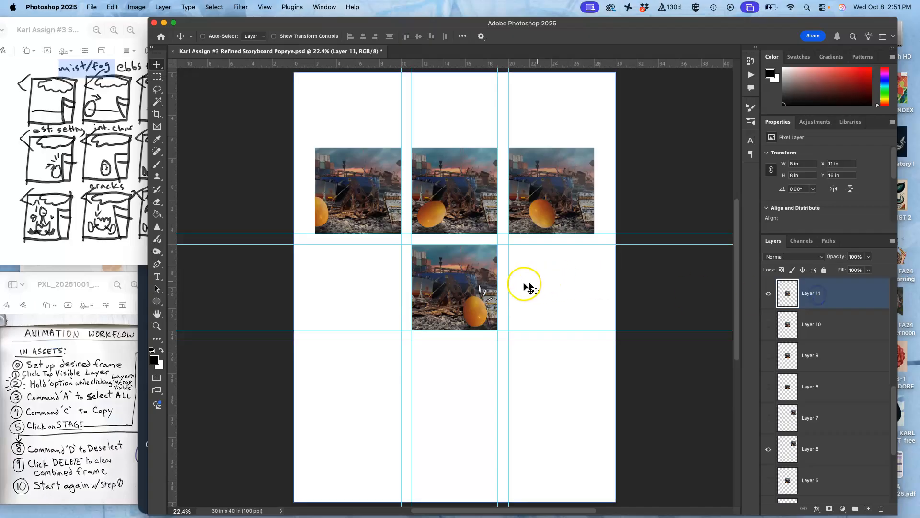
left_click_drag(460, 293, 363, 295)
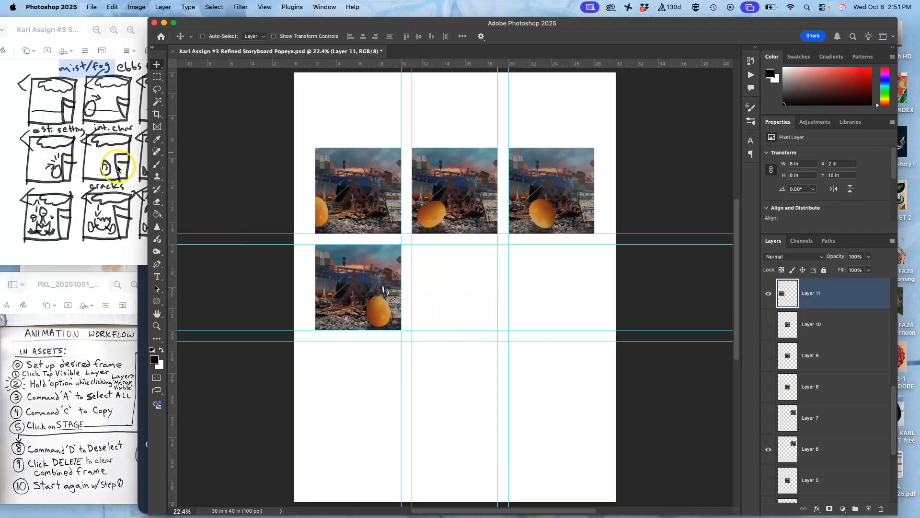
- Show Layer 13 as the center frame, previewing and hiding Layers 12 and 14 and checking against the storyboard sketch
scroll(770, 314, "up", 2)
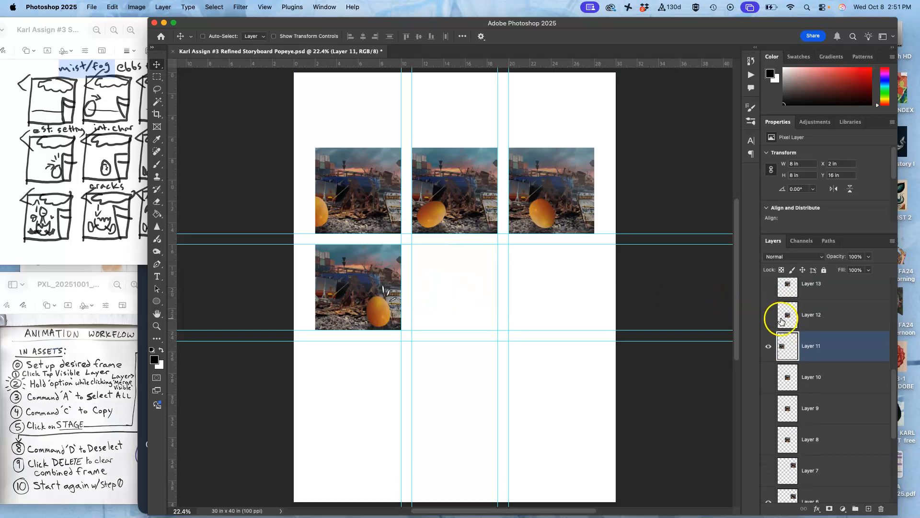
left_click(770, 314)
left_click(771, 314)
scroll(771, 314, "up", 1)
left_click(770, 311)
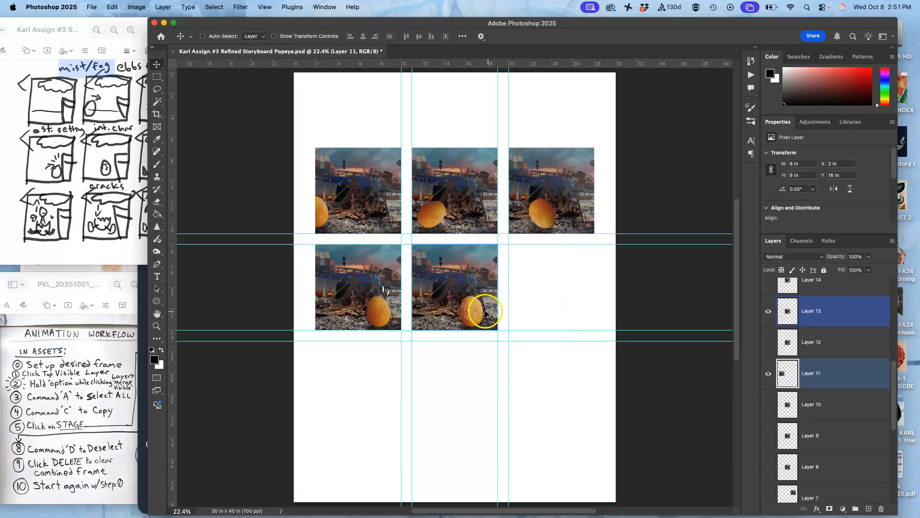
left_click(770, 283)
left_click(769, 284)
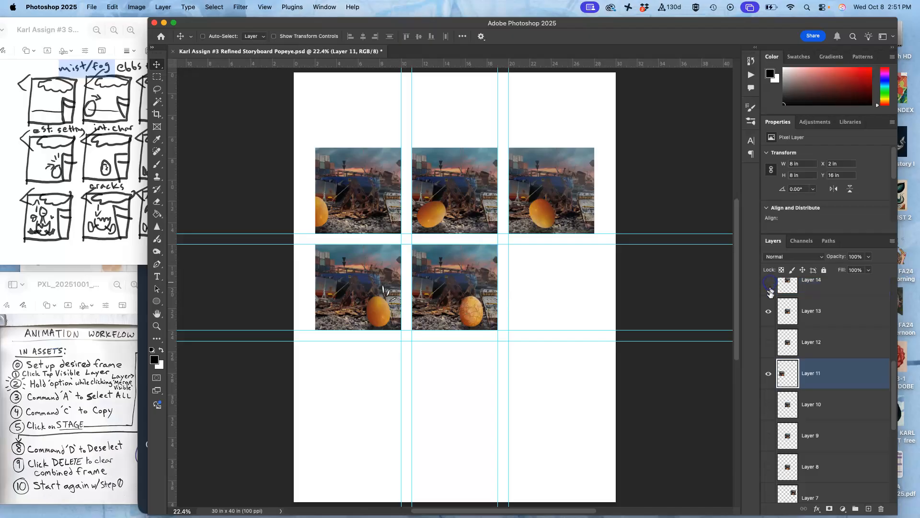
left_click(99, 165)
left_click(456, 314)
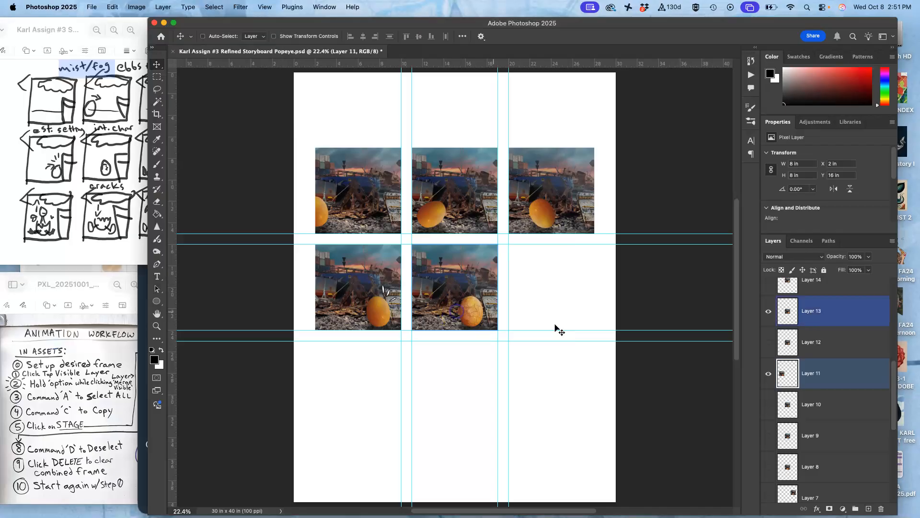
- Show Layer 14 and try its frame in the middle row's third spot at X 20 in, Y 16 in
scroll(776, 321, "up", 2)
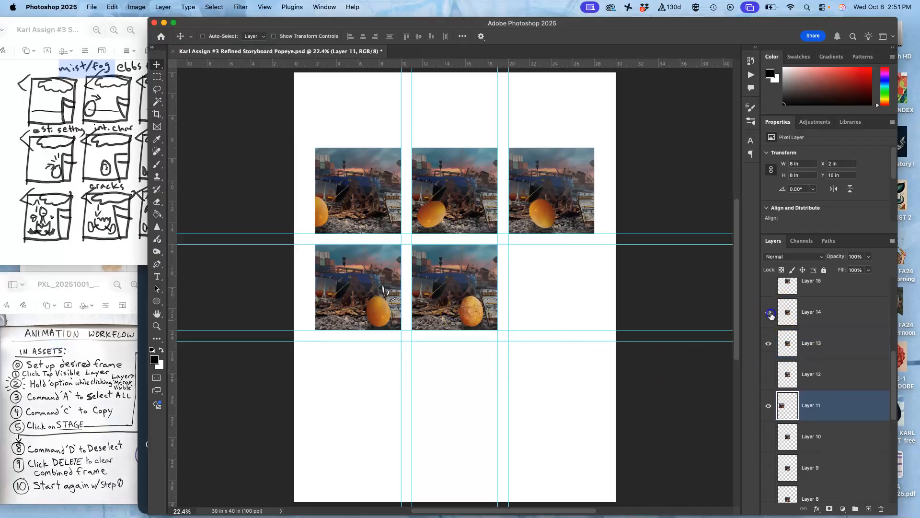
left_click(769, 313)
mouse_move(457, 283)
left_mouse_down()
mouse_move(489, 288)
mouse_move(458, 286)
left_mouse_up()
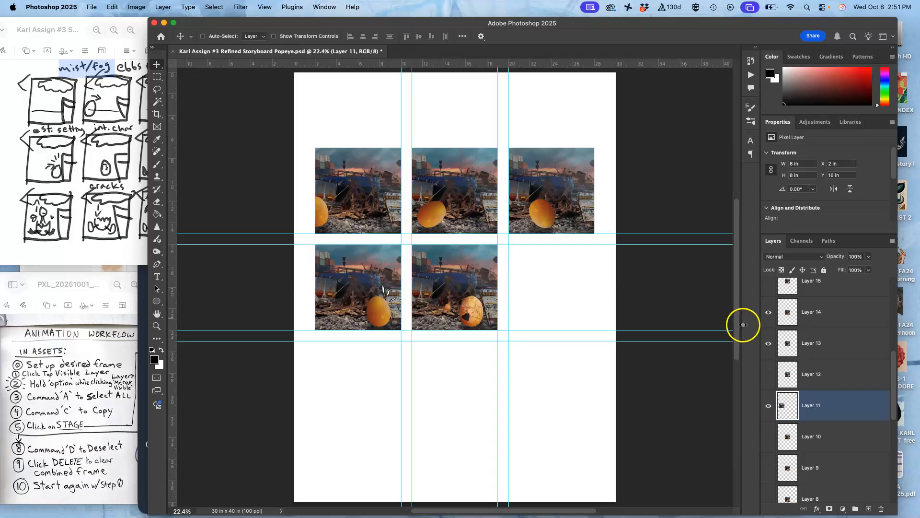
left_click(810, 314)
left_click_drag(456, 302, 560, 304)
left_click(775, 343)
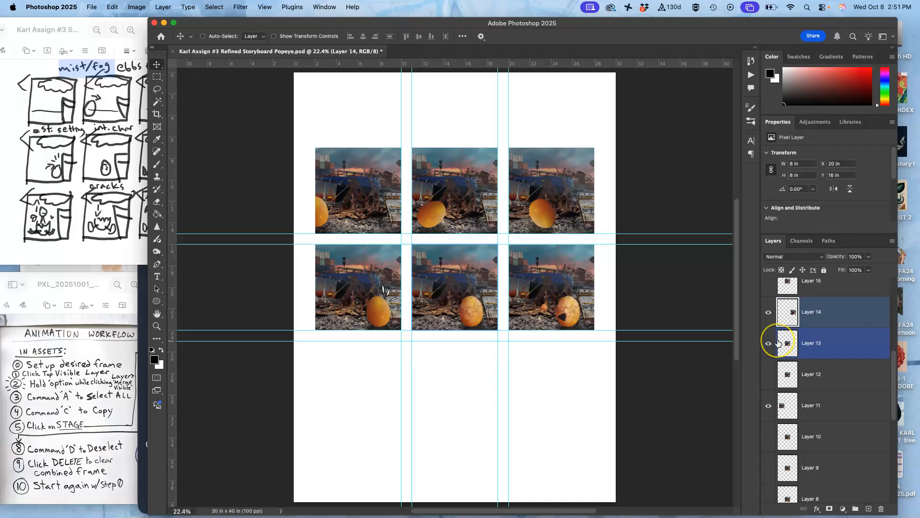
- Show Layer 15, hide Layer 14, and move the Layer 15 frame to the middle row's third spot at X 20 in, Y 16 in
scroll(777, 342, "up", 2)
left_click(769, 338)
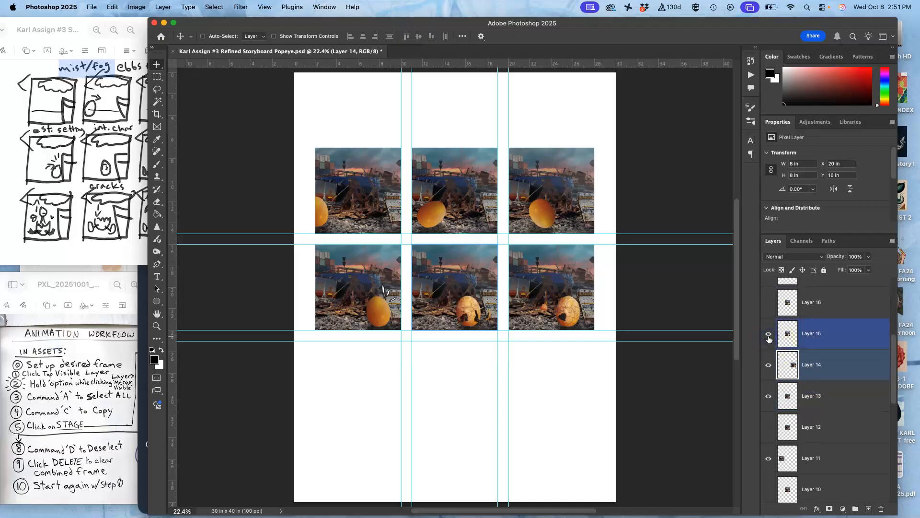
left_click(805, 357)
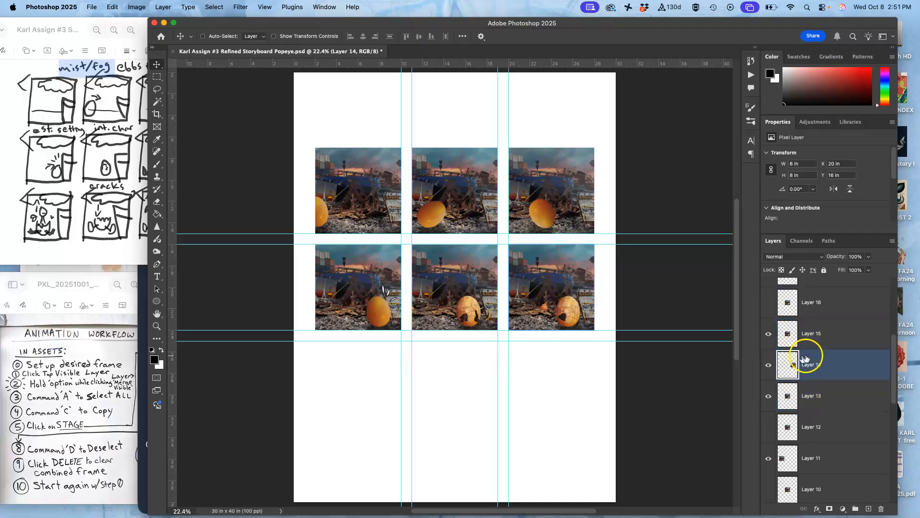
left_click(765, 367)
left_click(808, 336)
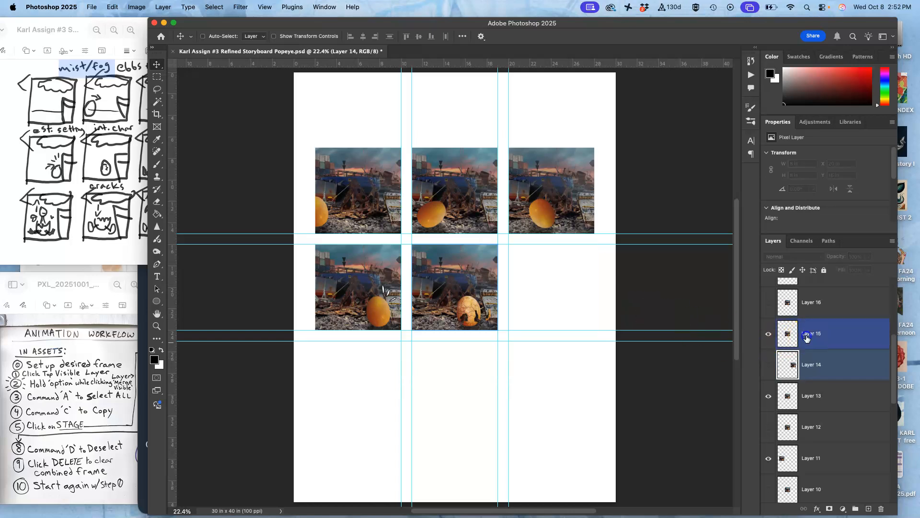
left_click_drag(471, 301, 569, 304)
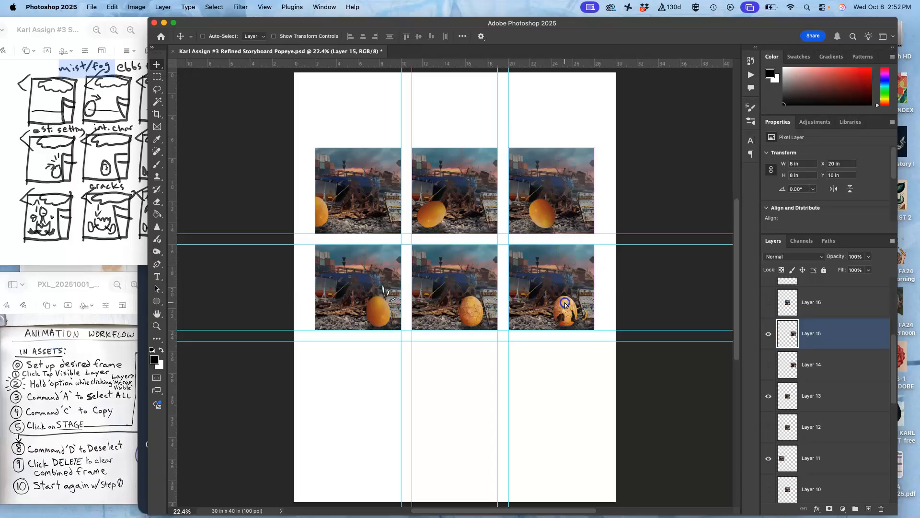
- Preview and hide Layer 16, and show Layer 17 and move its frame to the bottom row's first spot at X 2 in, Y 25 in
left_click(770, 304)
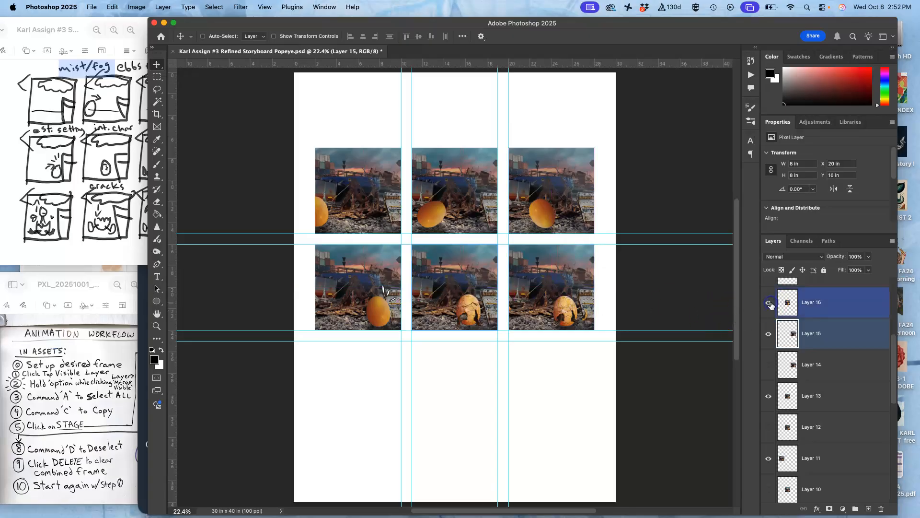
left_click(770, 304)
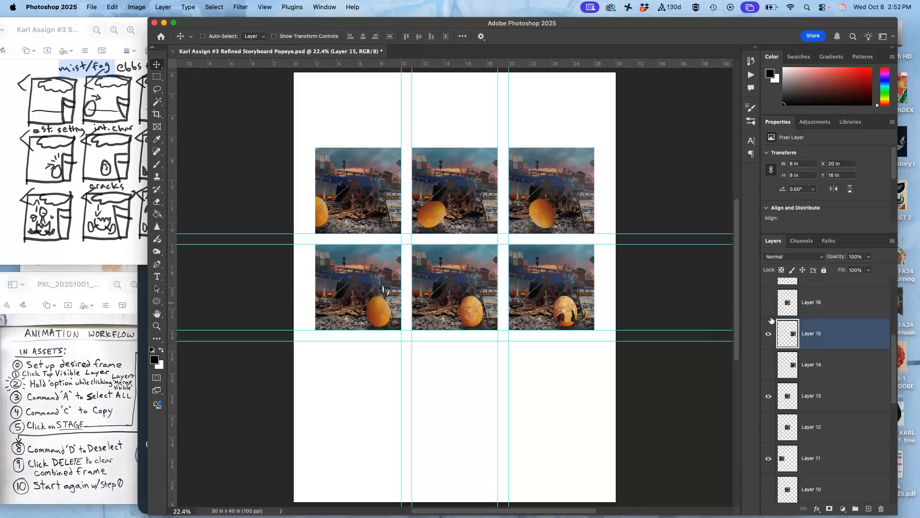
scroll(815, 365, "up", 2)
left_click(770, 303)
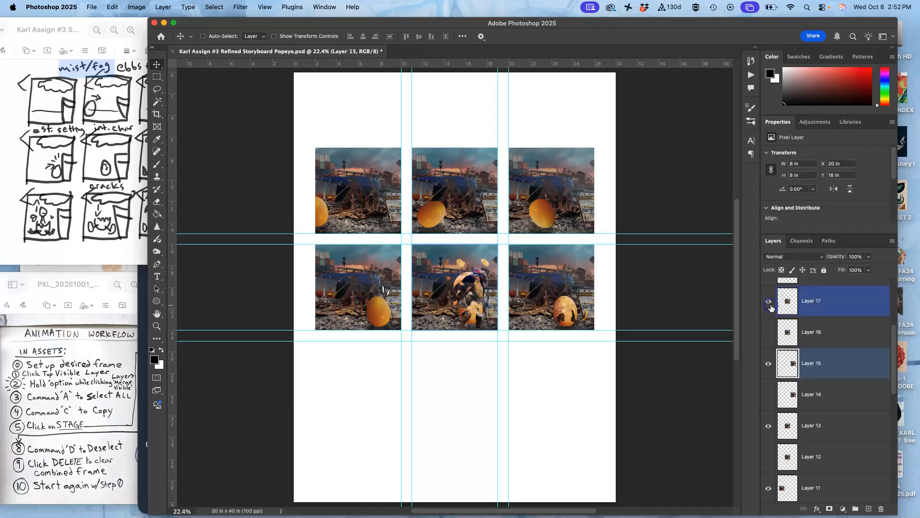
left_click(818, 307)
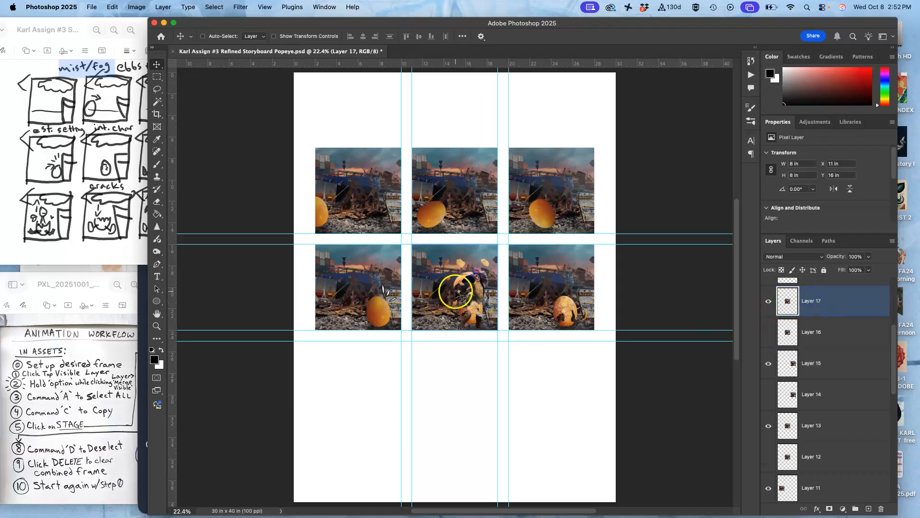
left_click_drag(463, 292, 367, 387)
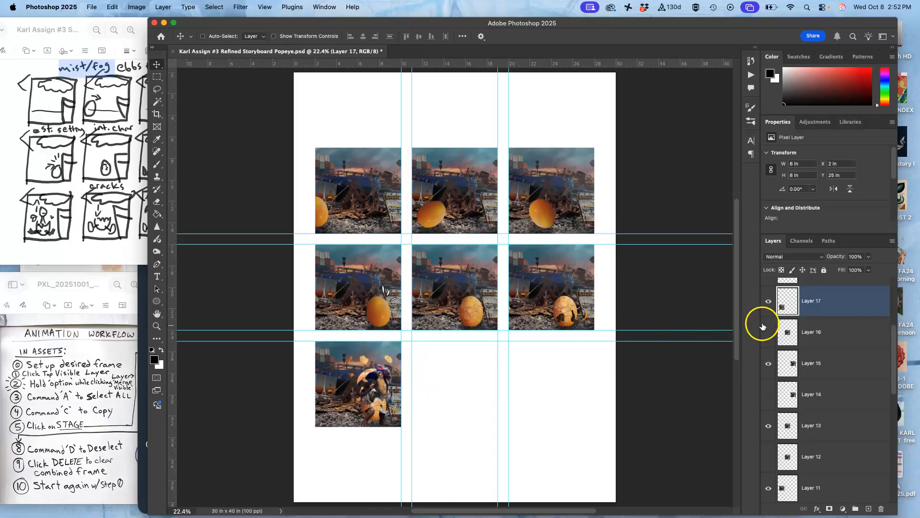
- Show Layer 18, move its frame to the bottom row's third spot at X 20 in, Y 25 in, and preview Layer 19 for comparison, leaving it hidden
scroll(782, 325, "up", 3)
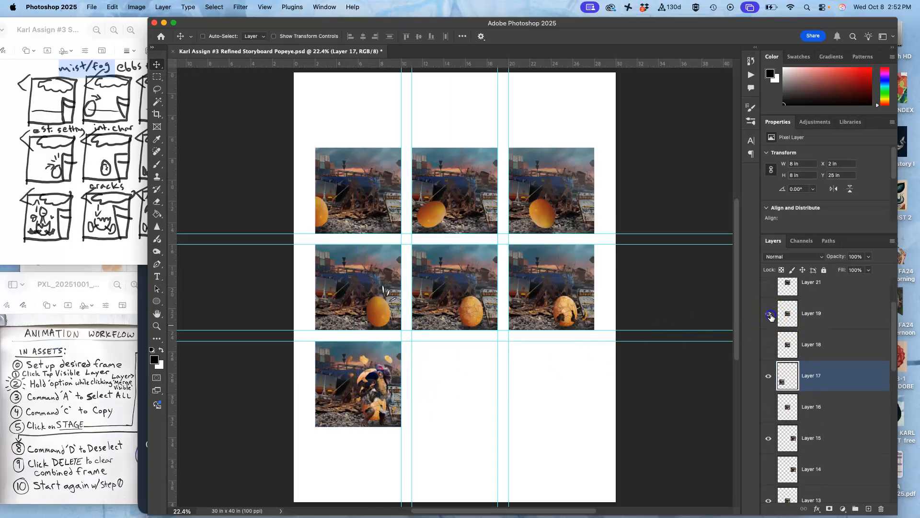
left_click(769, 314)
left_click(769, 314)
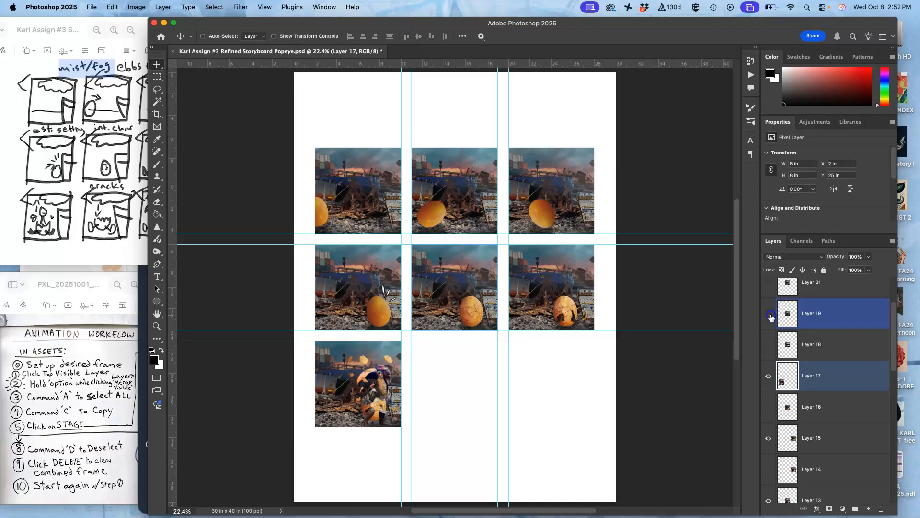
left_click(769, 345)
mouse_move(470, 283)
left_mouse_down()
mouse_move(469, 301)
mouse_move(470, 281)
left_mouse_up()
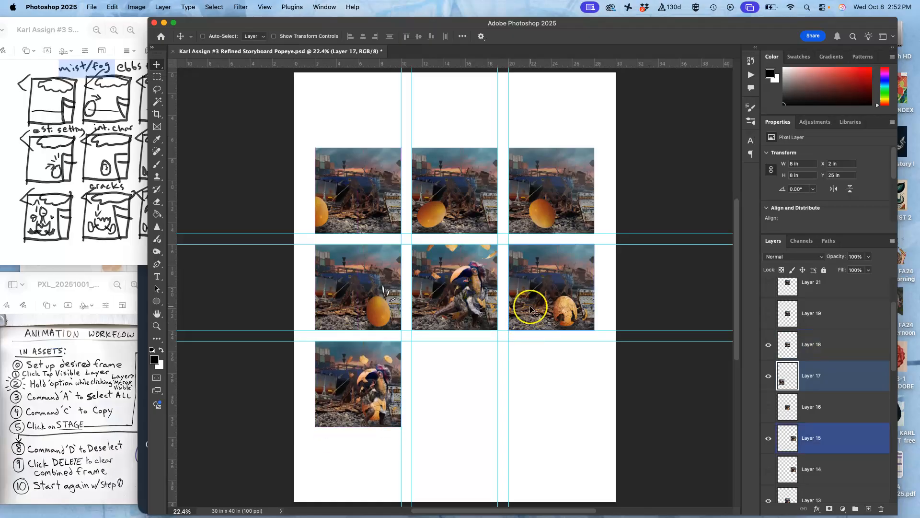
left_click(796, 344)
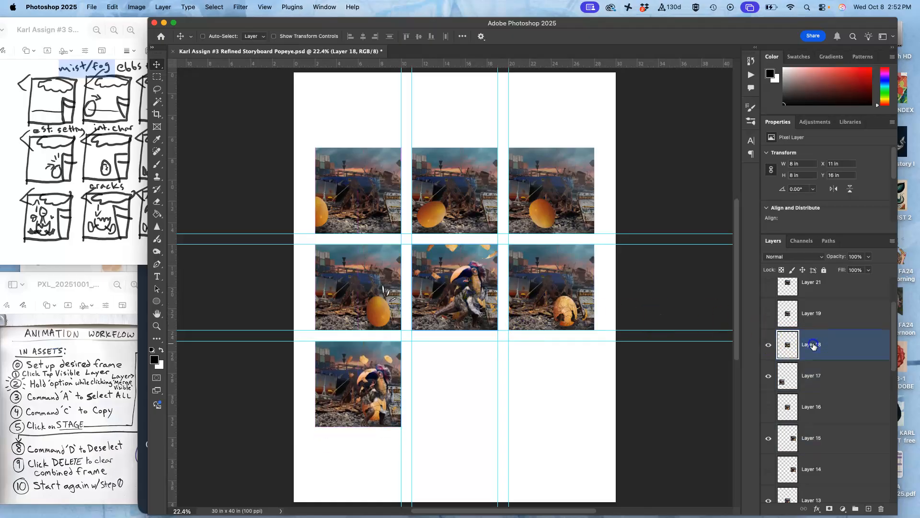
left_click_drag(465, 294, 561, 391)
left_click(773, 314)
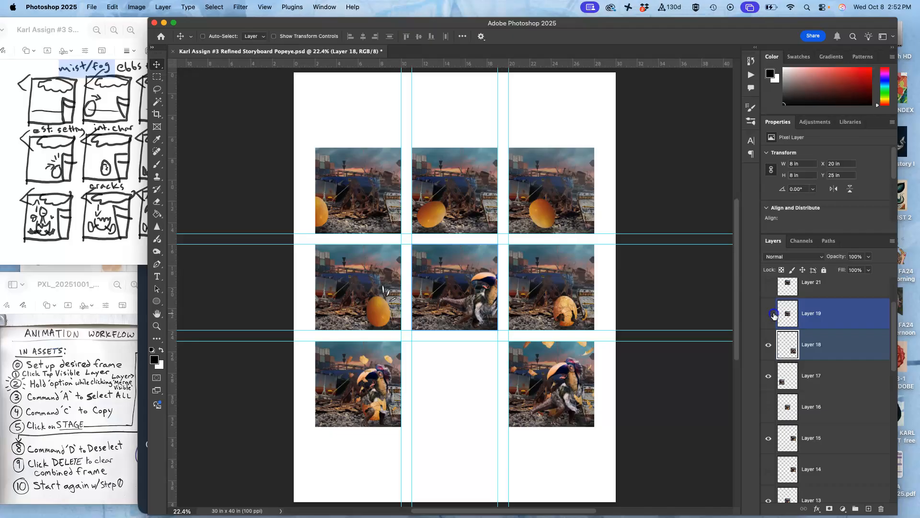
left_click(773, 314)
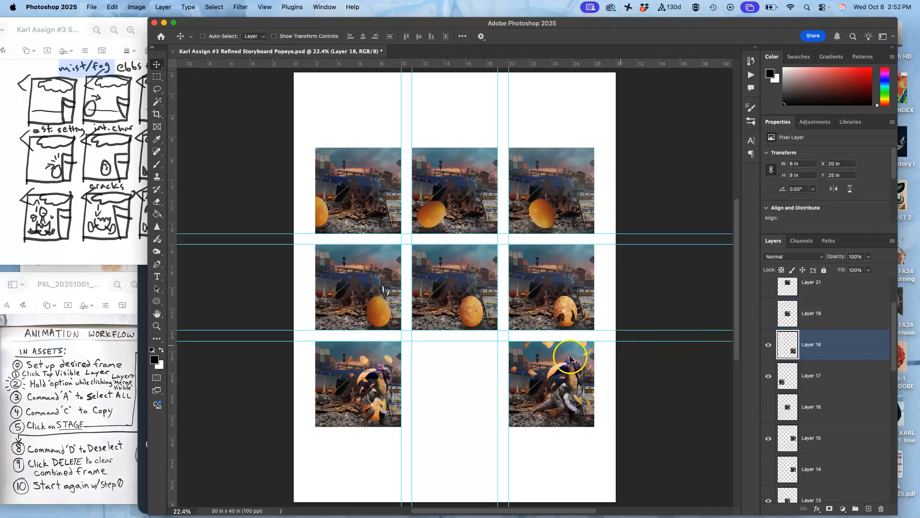
- Move the Layer 17 frame to the bottom row's middle spot at X 11 in, Y 25 in, and preview Layer 16 and hide it again
left_click(809, 373)
left_click_drag(373, 383, 470, 392)
left_click(768, 407)
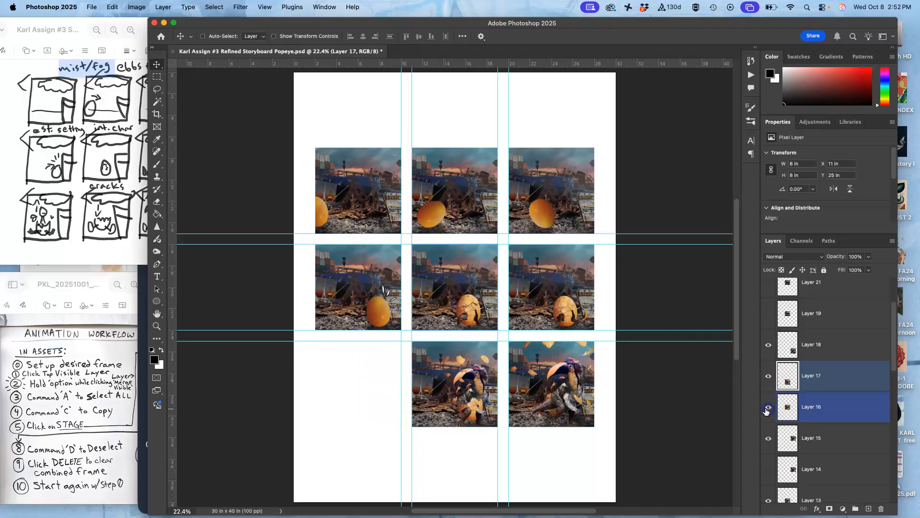
mouse_move(474, 303)
left_mouse_down()
mouse_move(460, 331)
mouse_move(472, 302)
left_mouse_up()
left_click(818, 386)
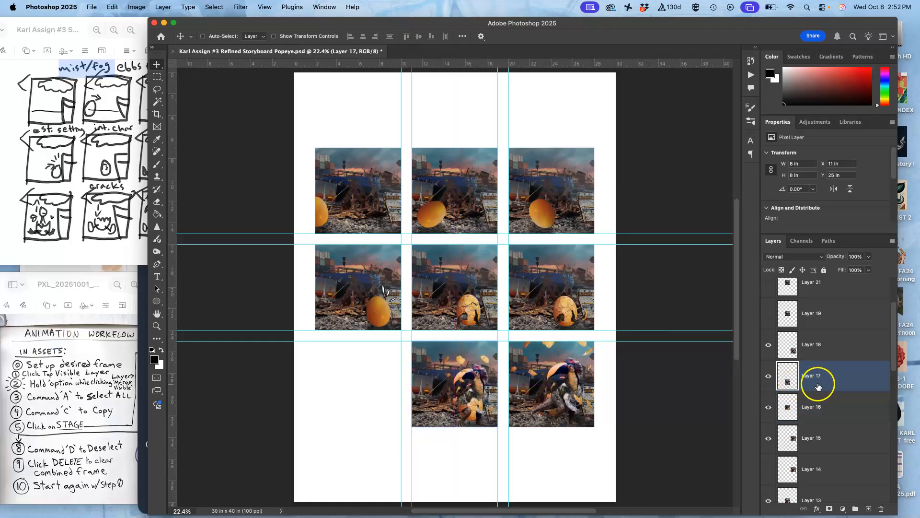
left_click(768, 376)
left_click(768, 376)
left_click(768, 407)
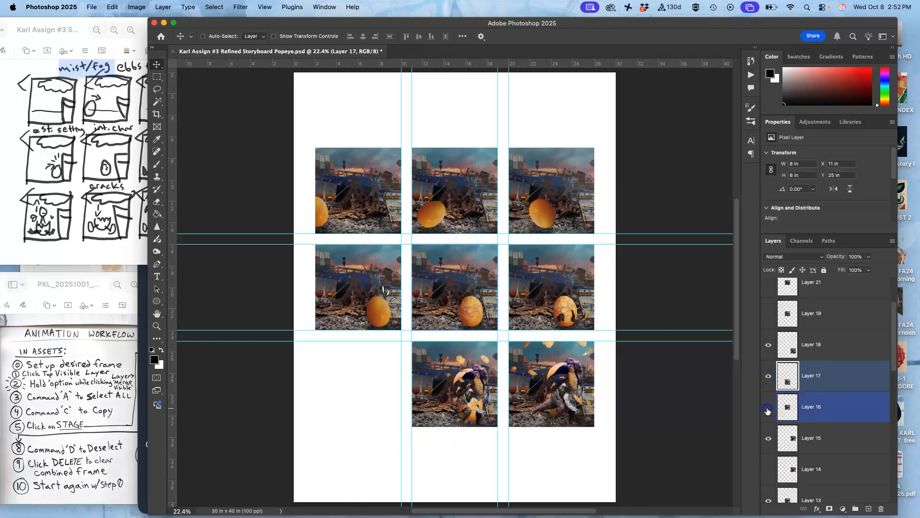
- Show Layer 16, move its frame to the bottom row's first spot at X 2 in, Y 25 in, and save the document
left_click(767, 410)
left_click(814, 411)
left_click_drag(473, 402, 376, 403)
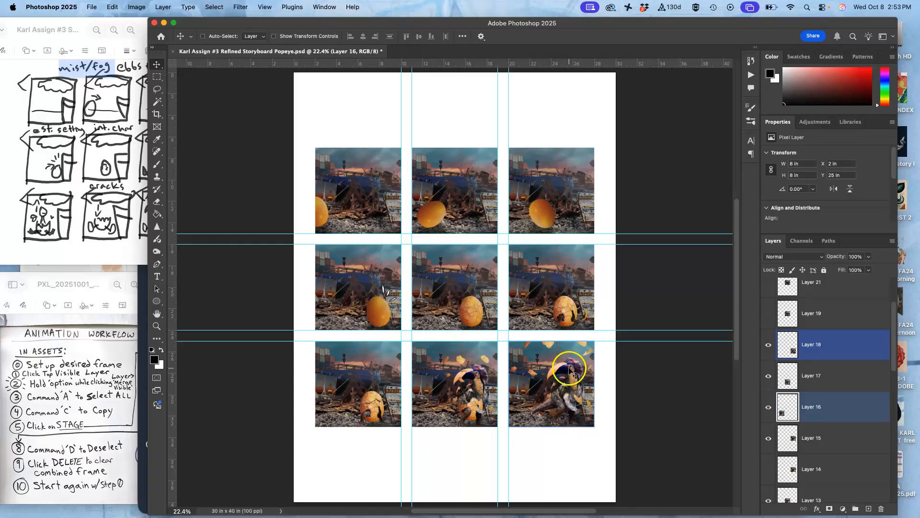
left_click(93, 6)
left_click(100, 94)
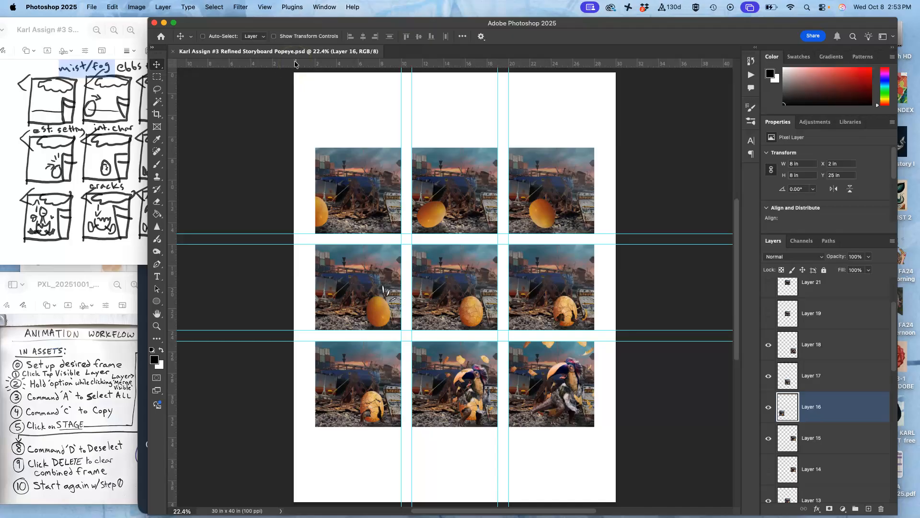
- Save a JPEG copy of the refined storyboard to the Desktop at quality 10 (Maximum) in Progressive format
left_click(93, 7)
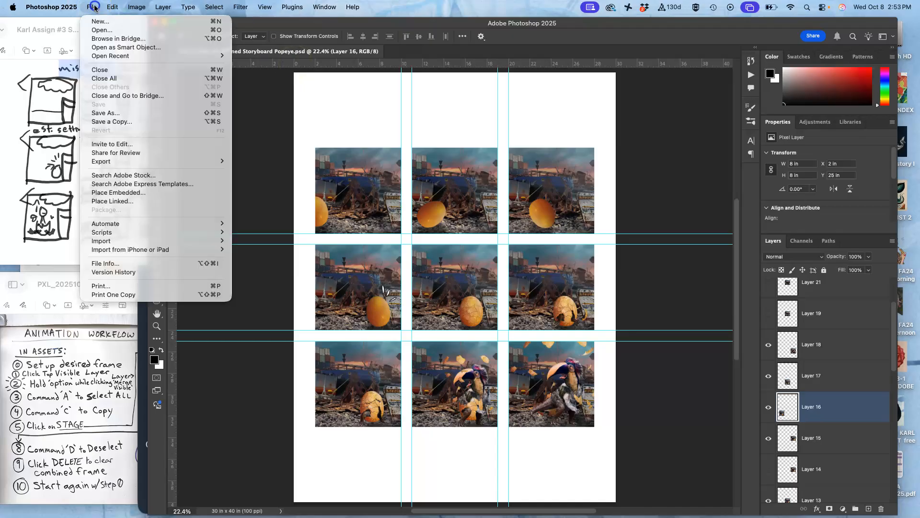
left_click(110, 123)
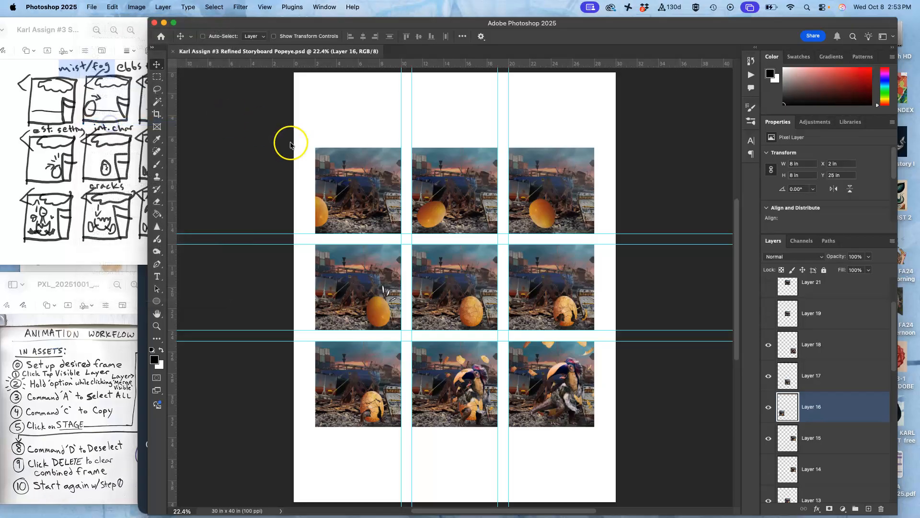
left_click(434, 216)
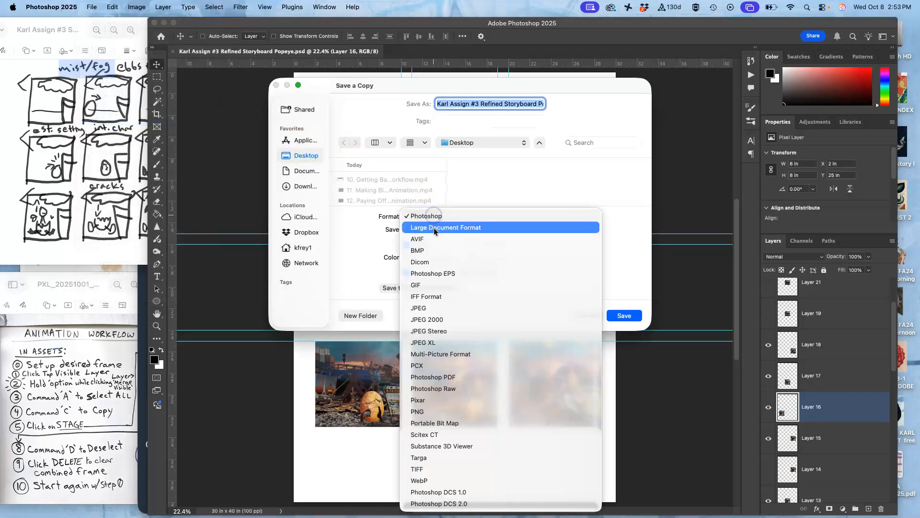
left_click(429, 308)
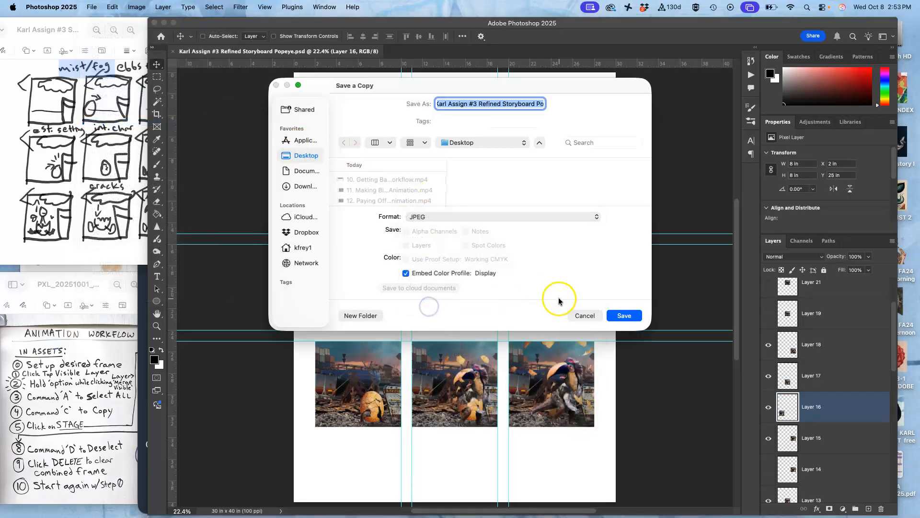
left_click(625, 315)
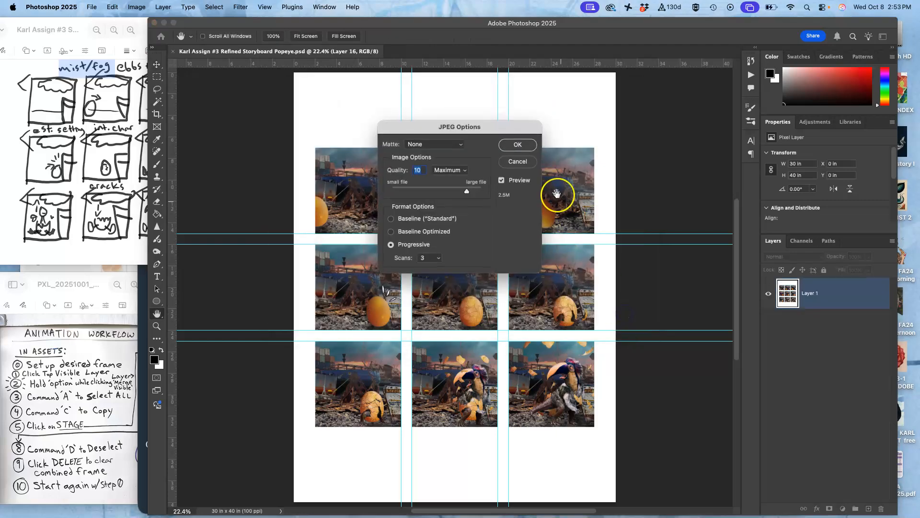
left_click(524, 148)
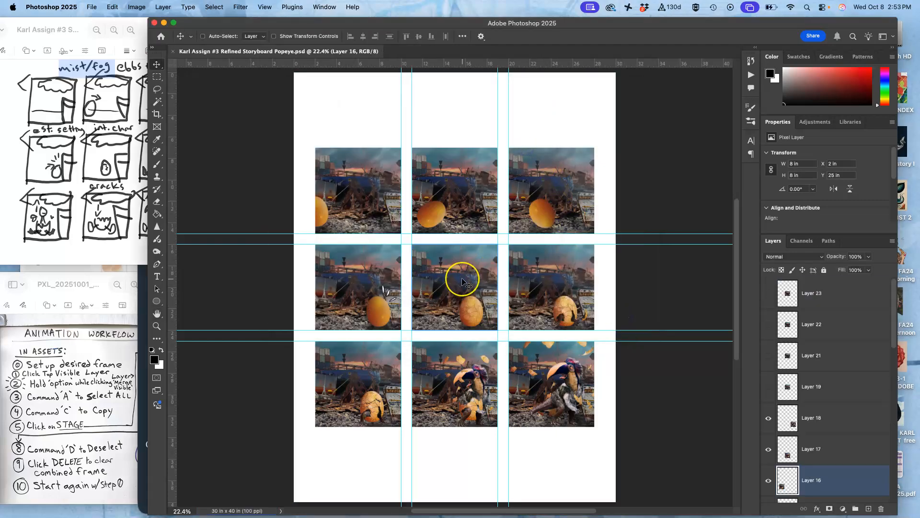
- On the desktop, tag the storyboard JPEG orange and the PSD green, and move both files near the animated GIF
key("F11")
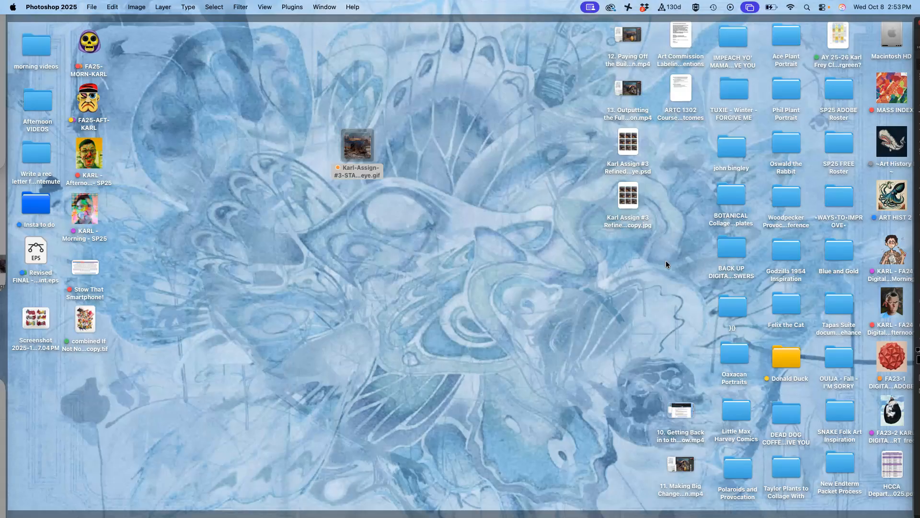
right_click(628, 198)
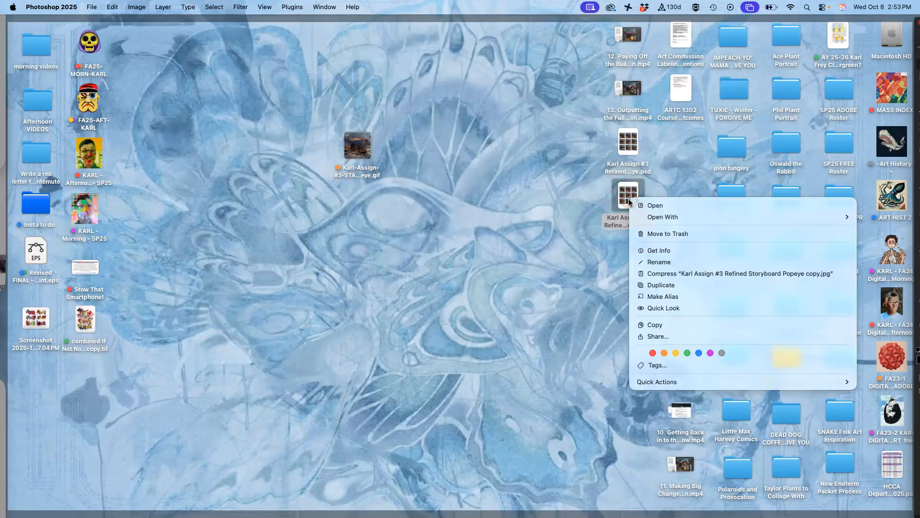
left_click(664, 354)
right_click(625, 142)
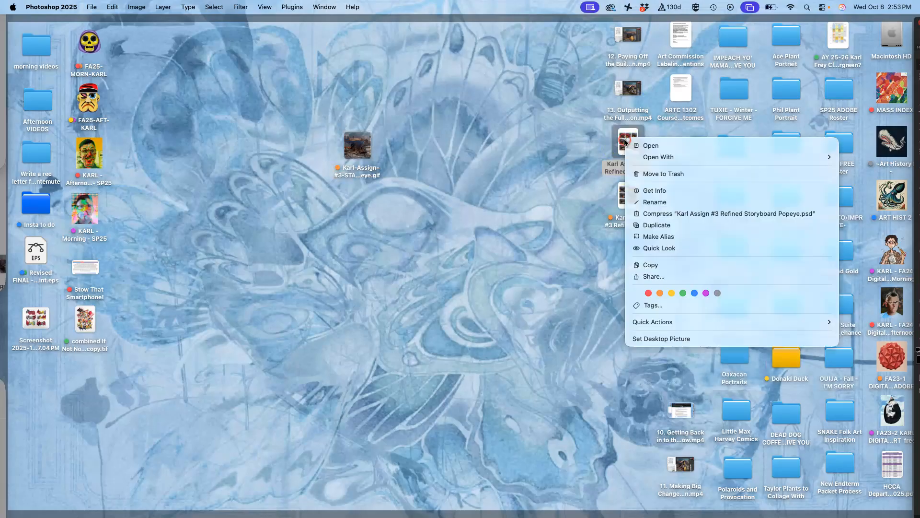
left_click(684, 293)
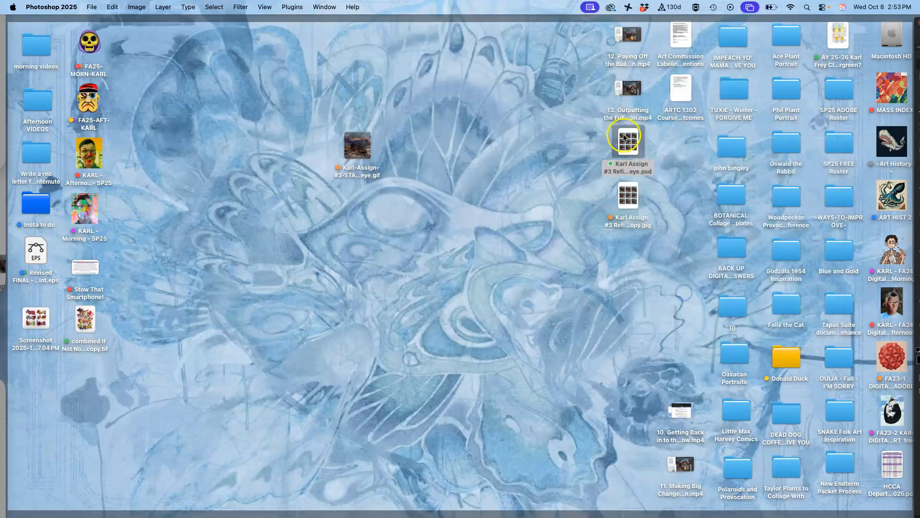
left_click_drag(628, 143, 445, 145)
left_click_drag(628, 194, 414, 224)
- Switch to Chrome and open the instructor example reply in the course discussion for editing
mouse_move(4, 194)
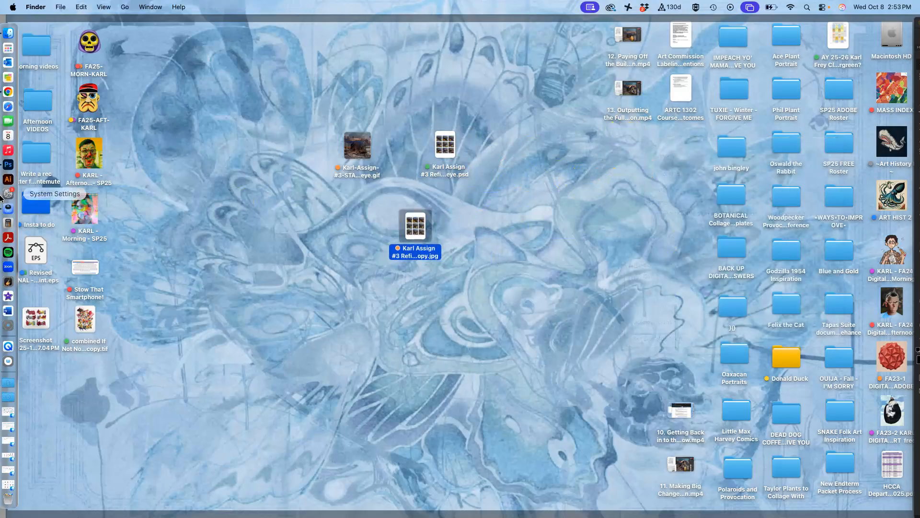
left_click(14, 94)
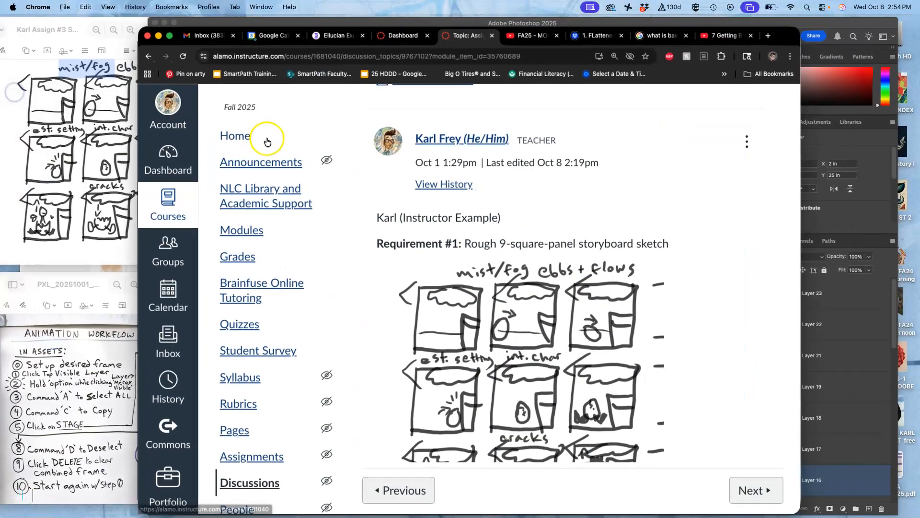
left_click(746, 139)
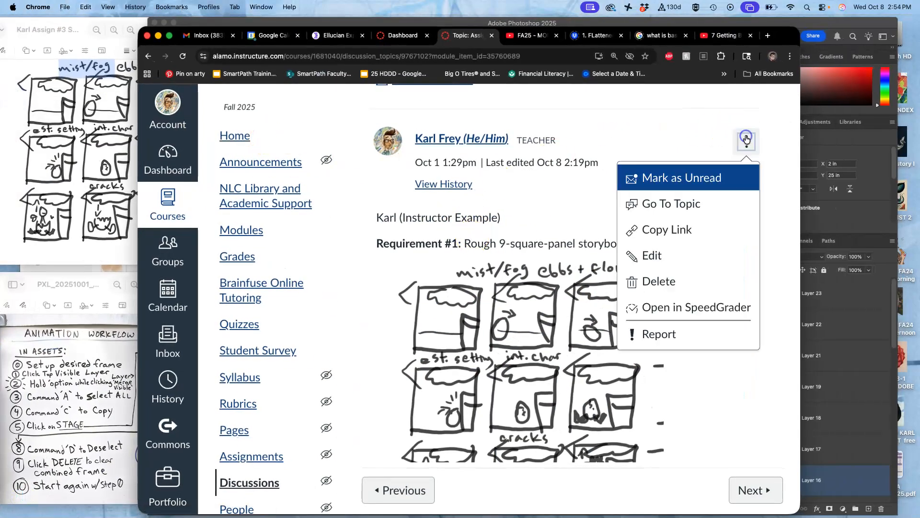
left_click(655, 252)
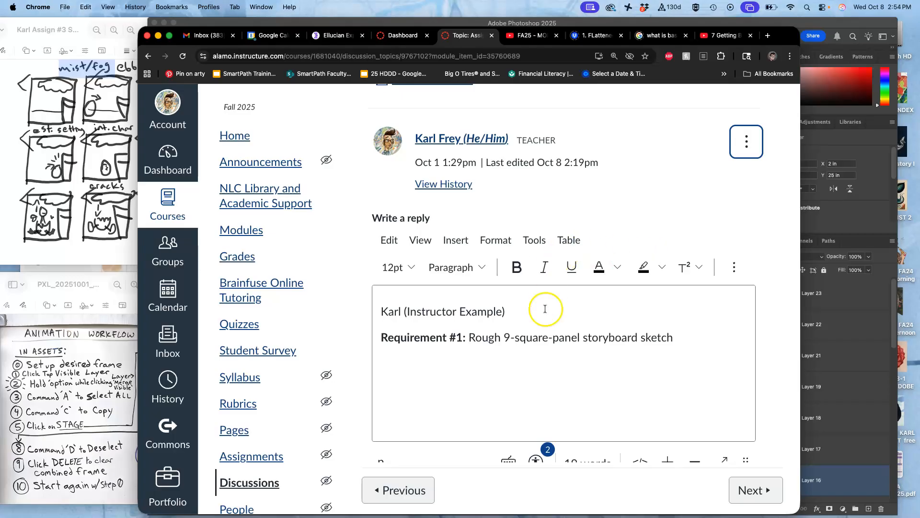
- Copy the start of the "Requirement #2:" heading and paste it on a new line below the animated GIF
scroll(540, 325, "down", 10)
scroll(541, 326, "down", 3)
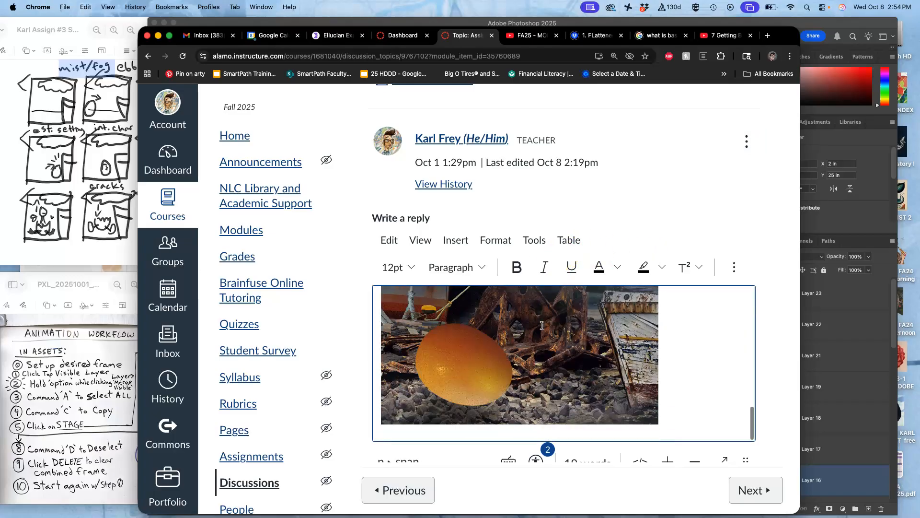
scroll(541, 325, "up", 6)
left_click_drag(485, 357, 363, 360)
key("super+c")
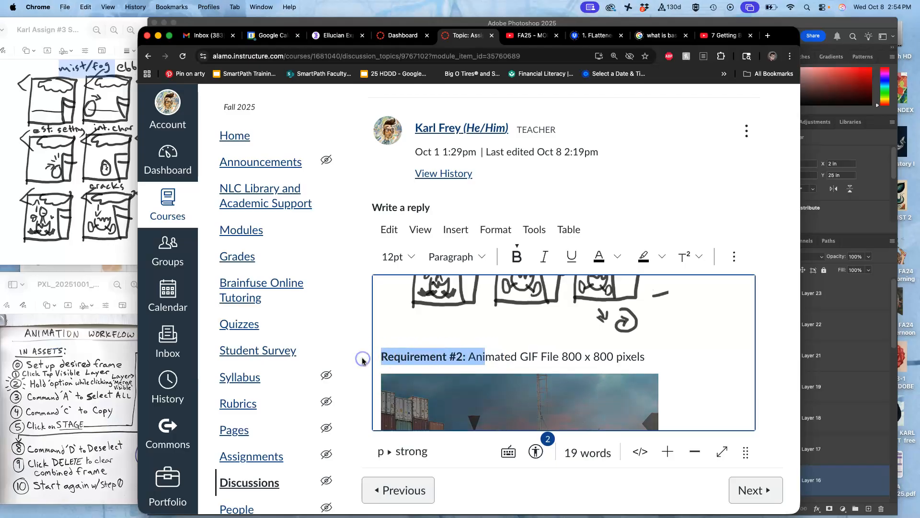
scroll(705, 361, "down", 3)
left_click(675, 379)
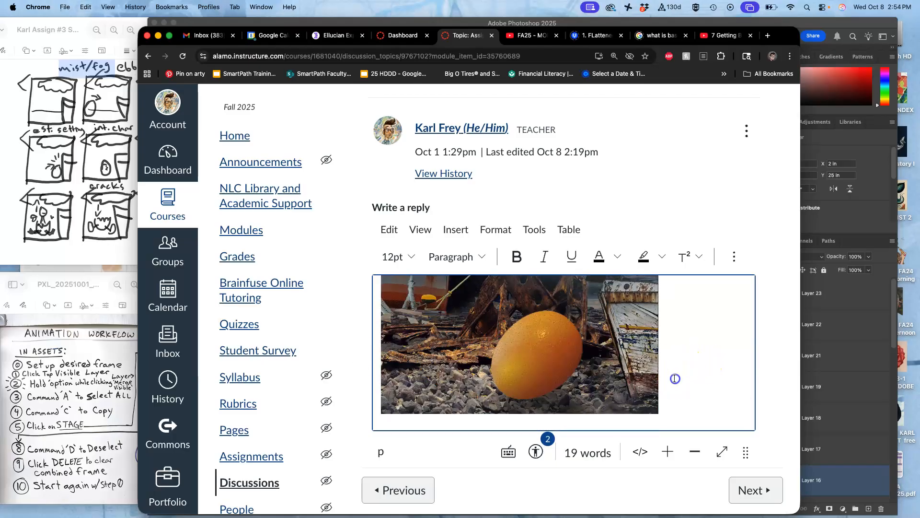
key("Return")
key("super+v")
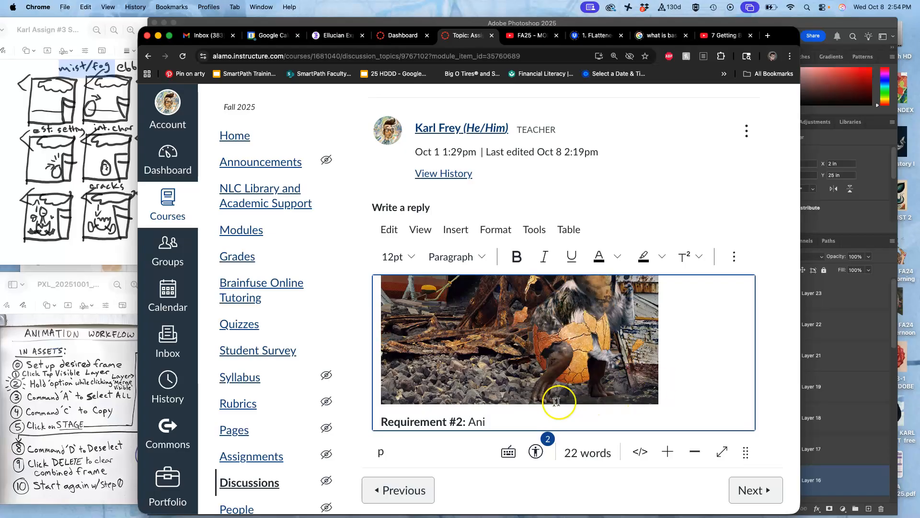
left_click_drag(485, 421, 459, 422)
scroll(459, 415, "down", 1)
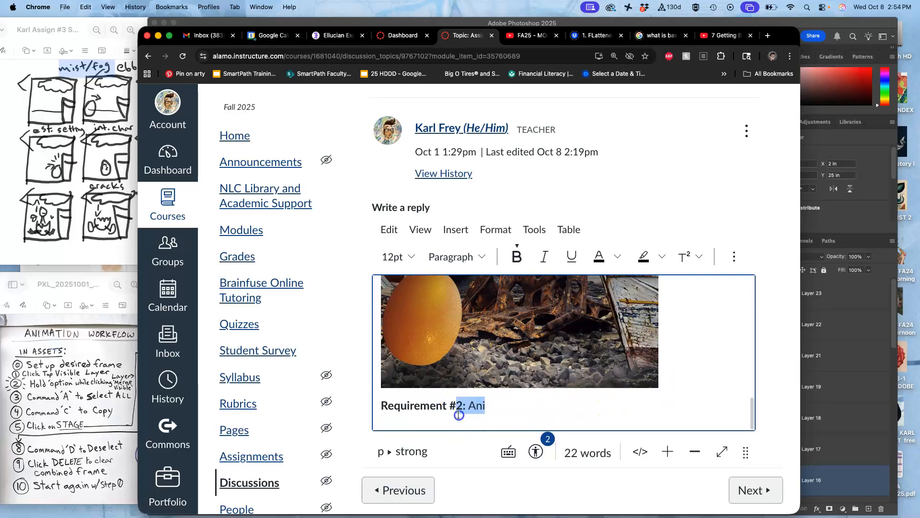
left_click(457, 406)
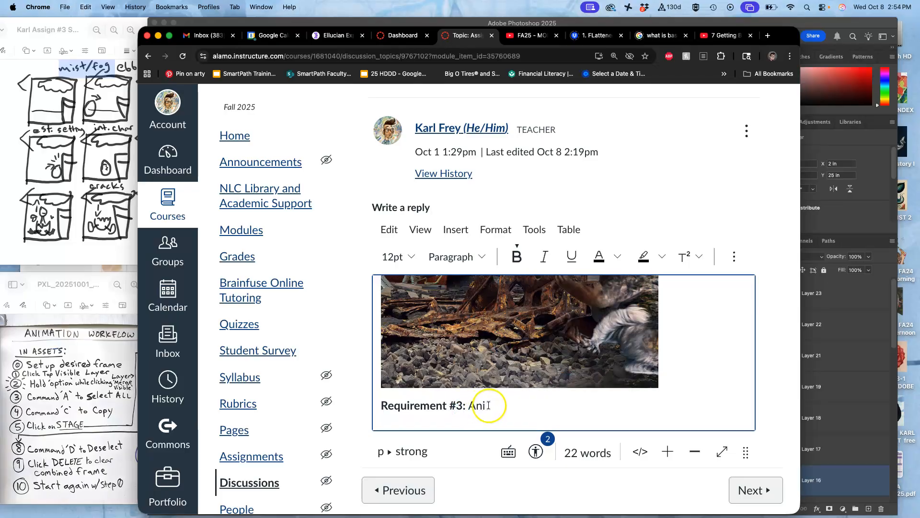
type("Refi")
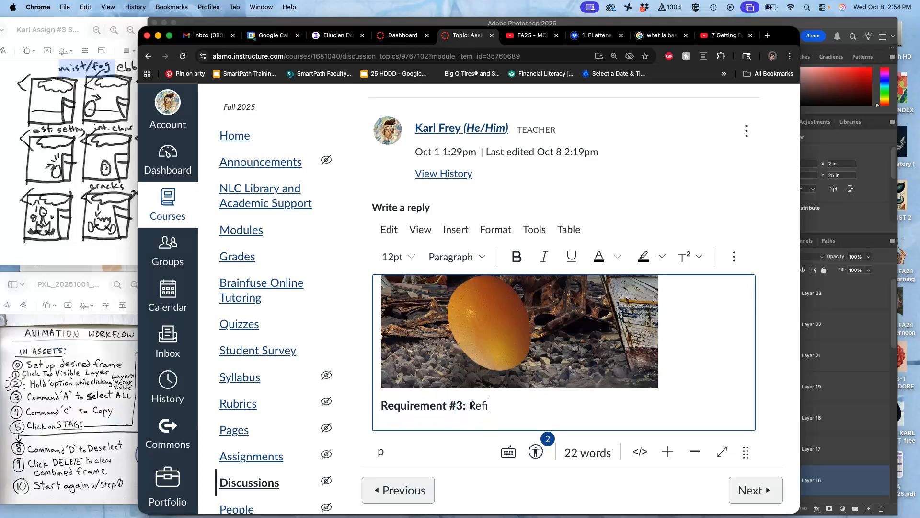
type("ned Storyboard")
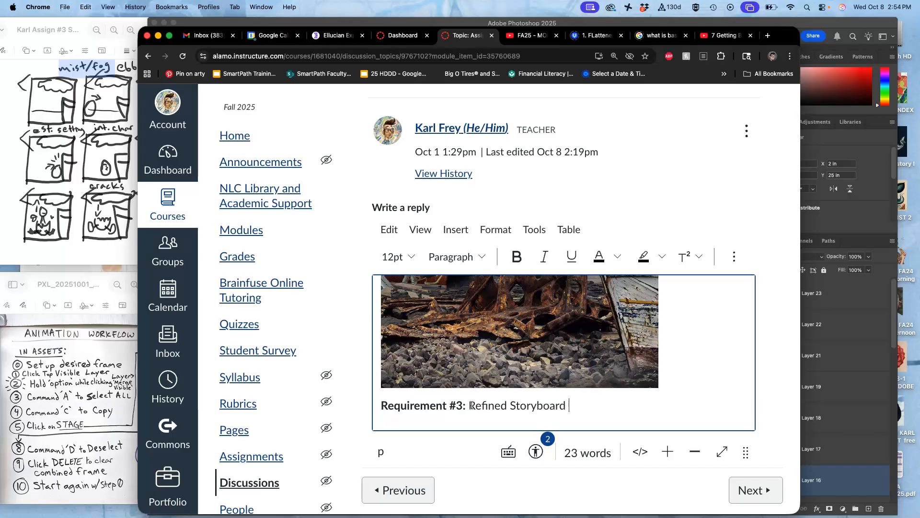
type(" 30\"")
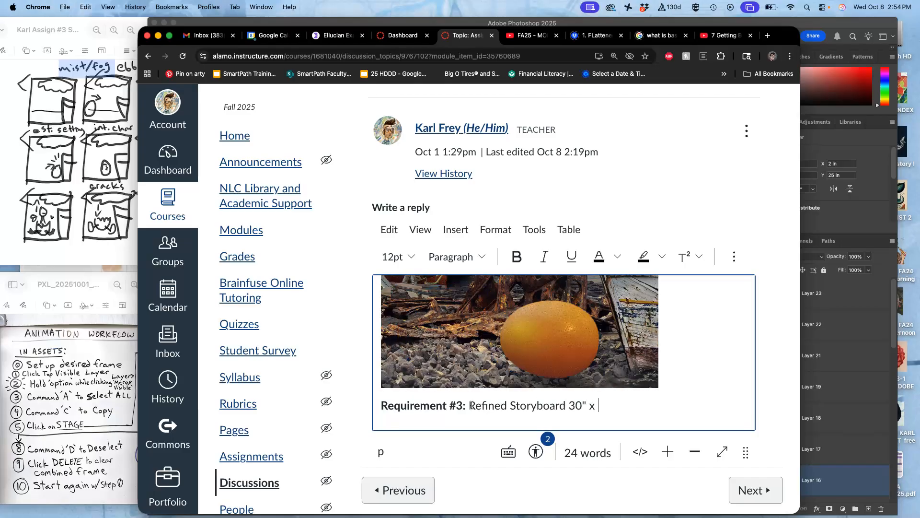
type(" x 40\" ")
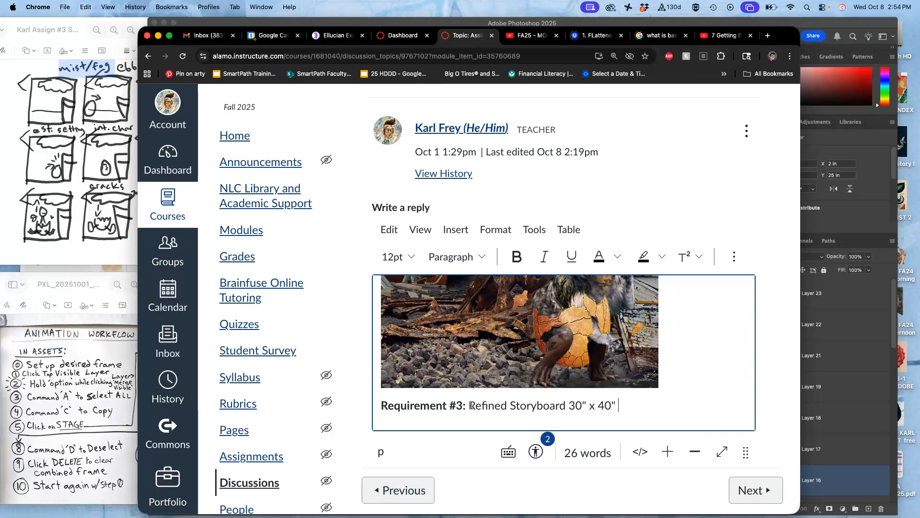
type("@")
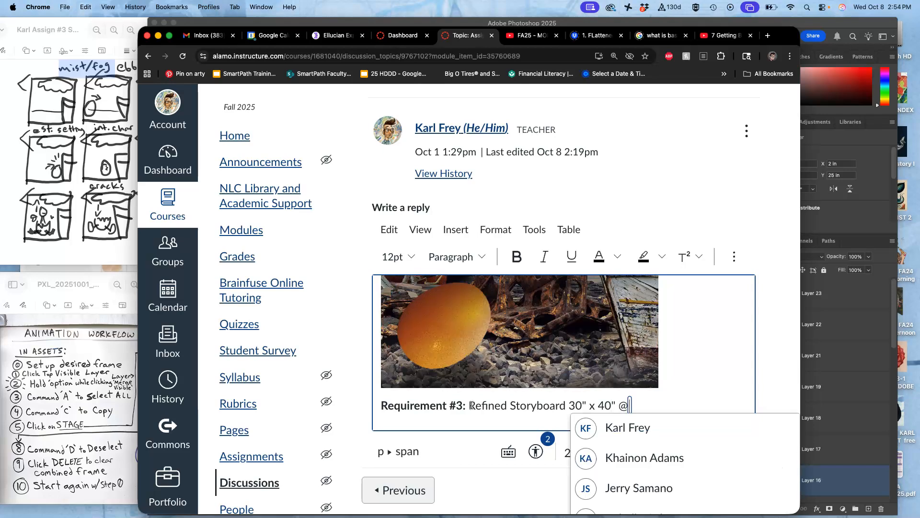
type("100 ppi")
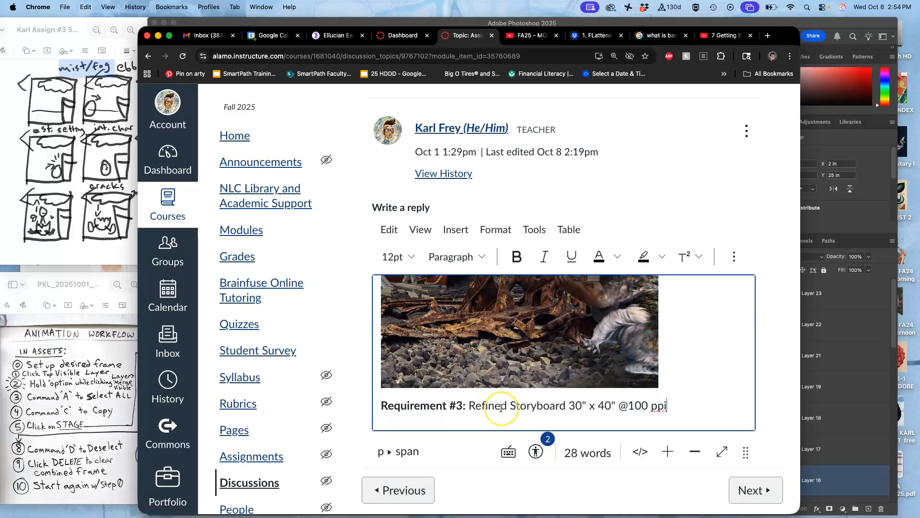
- Insert the refined storyboard JPEG from the desktop below the Requirement #3 heading in the reply
key("F11")
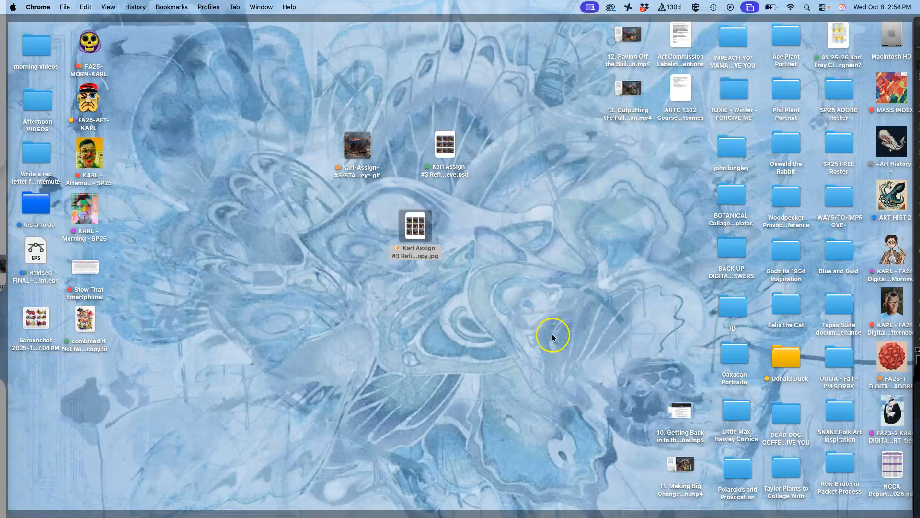
left_click_drag(420, 239, 421, 421)
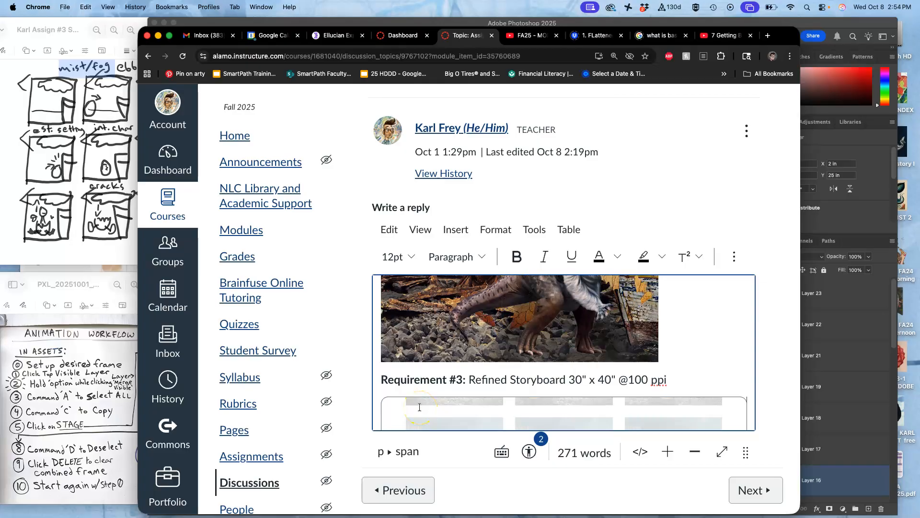
scroll(419, 406, "down", 3)
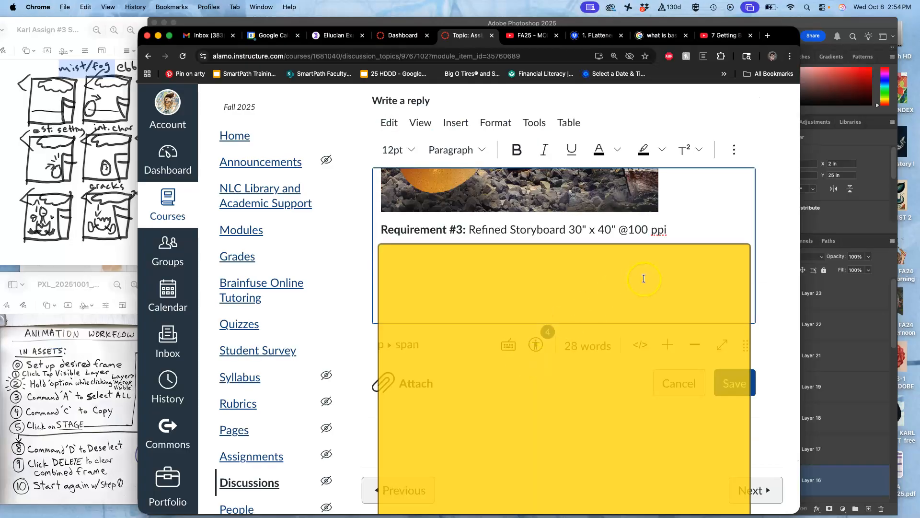
- Shrink the inserted storyboard image in the reply and save the edited post
left_click(676, 263)
left_click_drag(749, 246, 688, 251)
left_click(736, 385)
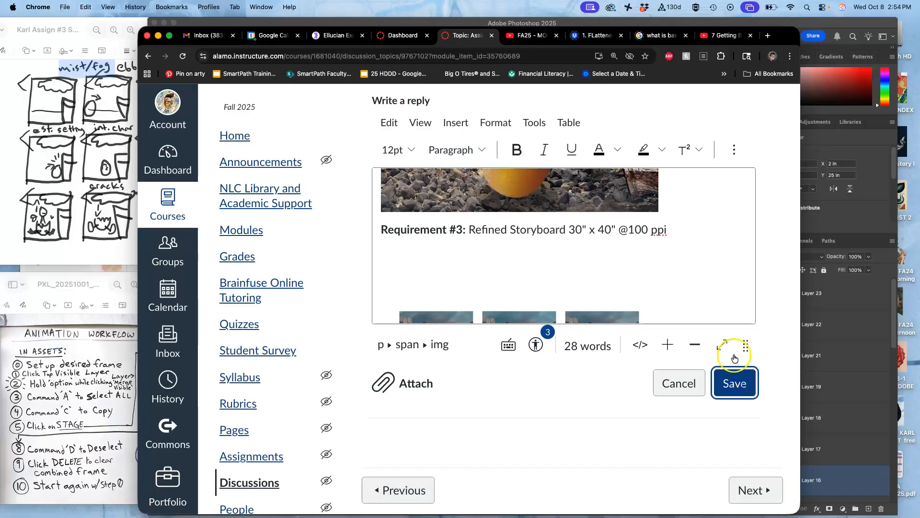
- Review the saved post from the rough sketch through the animated GIF to the refined storyboard image
scroll(704, 222, "down", 10)
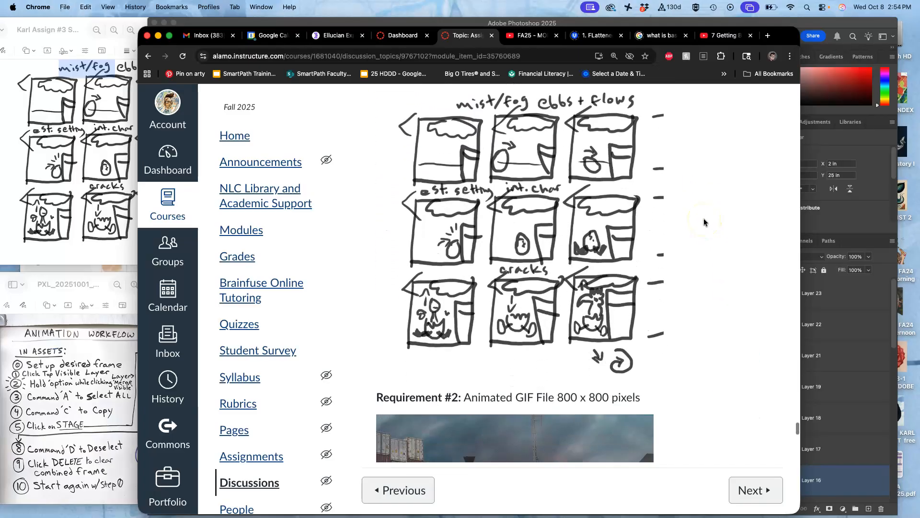
scroll(703, 218, "down", 3)
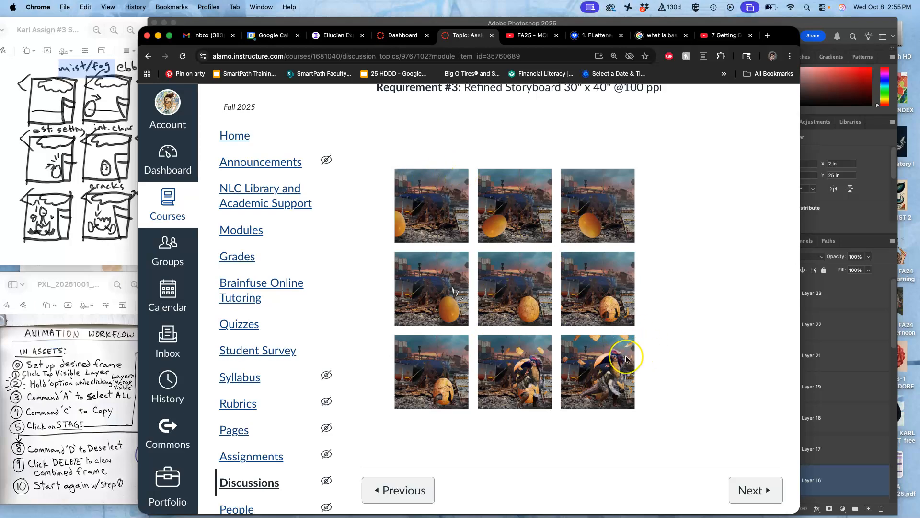
scroll(613, 357, "up", 8)
scroll(604, 360, "up", 3)
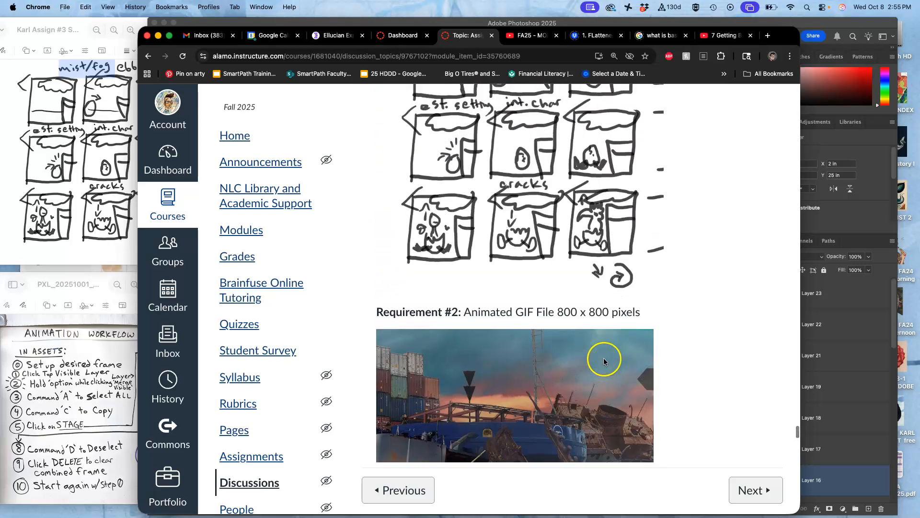
scroll(604, 361, "up", 2)
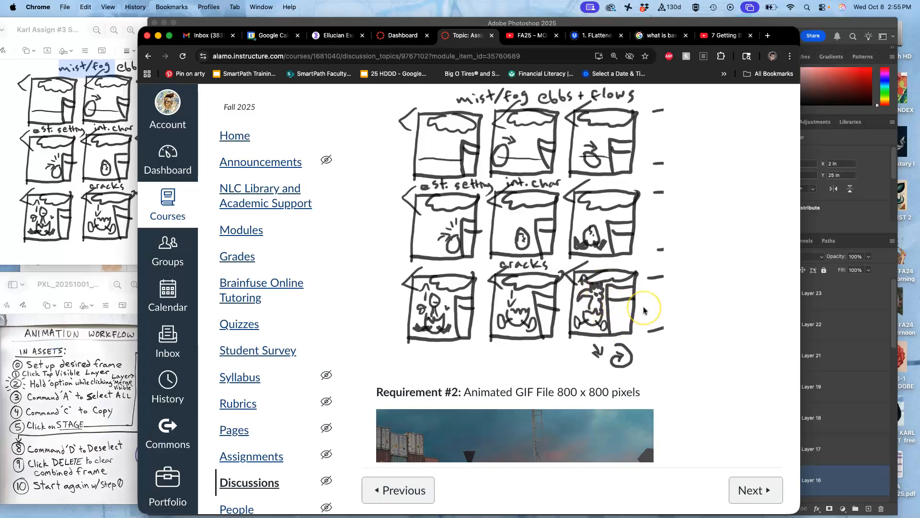
scroll(644, 309, "down", 3)
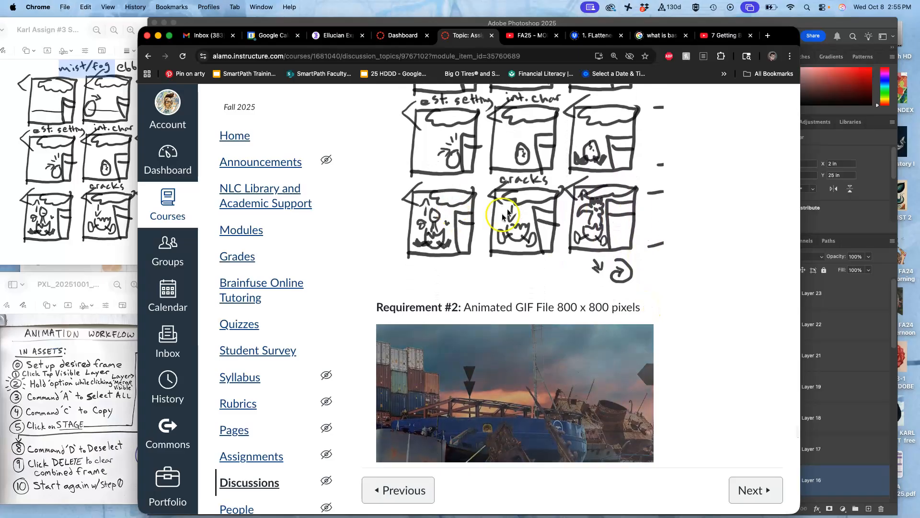
scroll(644, 269, "down", 8)
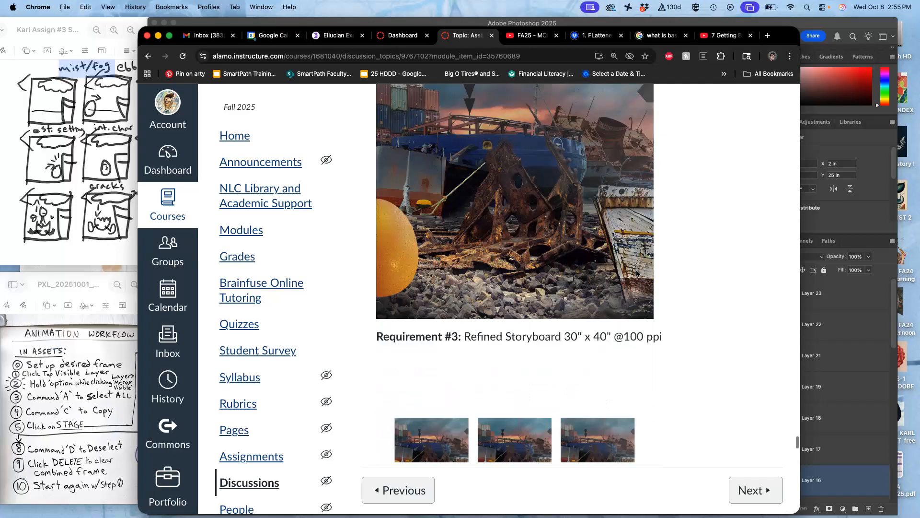
scroll(637, 273, "down", 10)
scroll(636, 269, "up", 5)
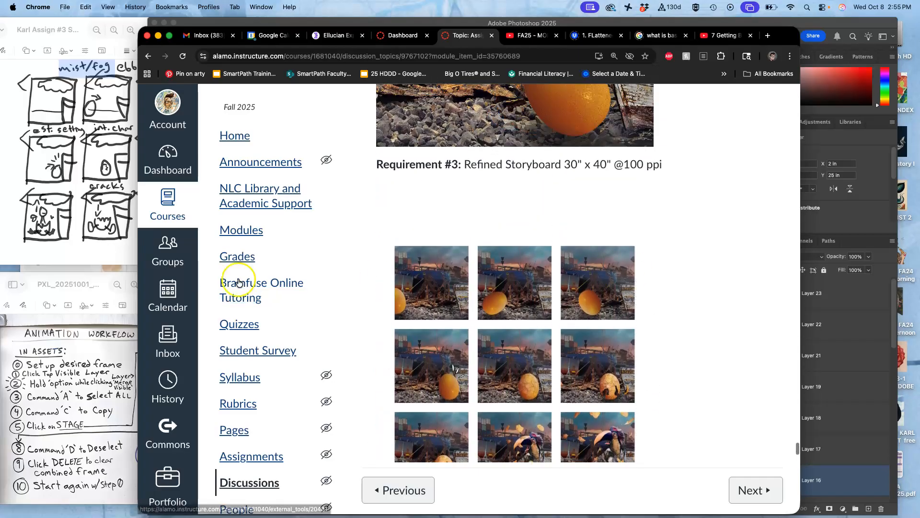